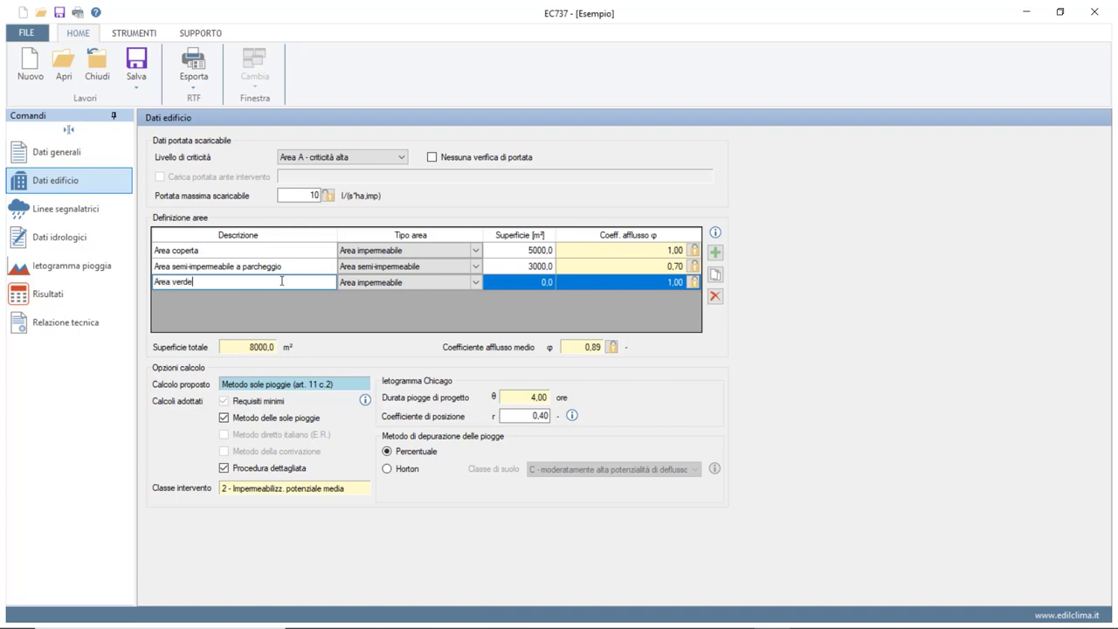
# Set the "Area verde" row to Area permeabile with a surface of 2000 m².
pyautogui.click(371, 282)
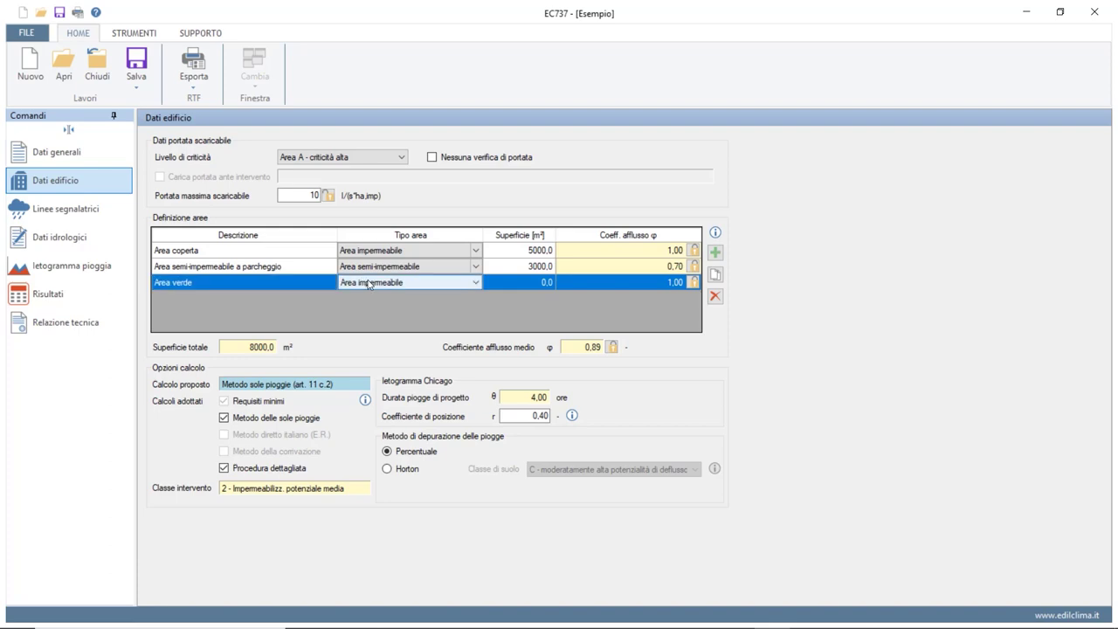
pyautogui.click(371, 282)
pyautogui.click(371, 314)
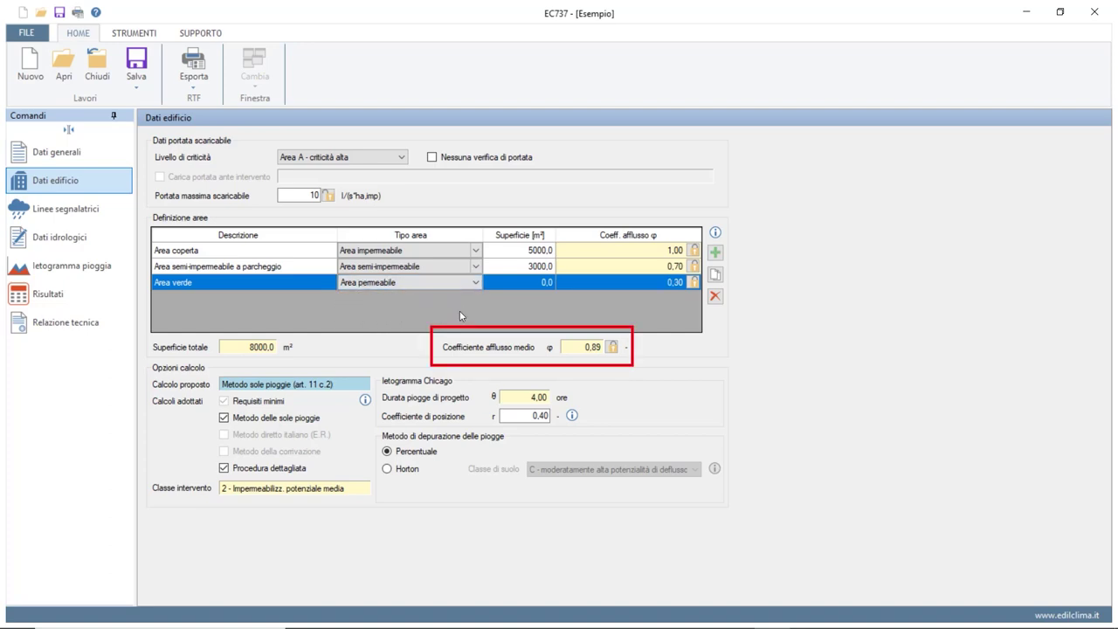
pyautogui.write('2000')
pyautogui.press('Return')
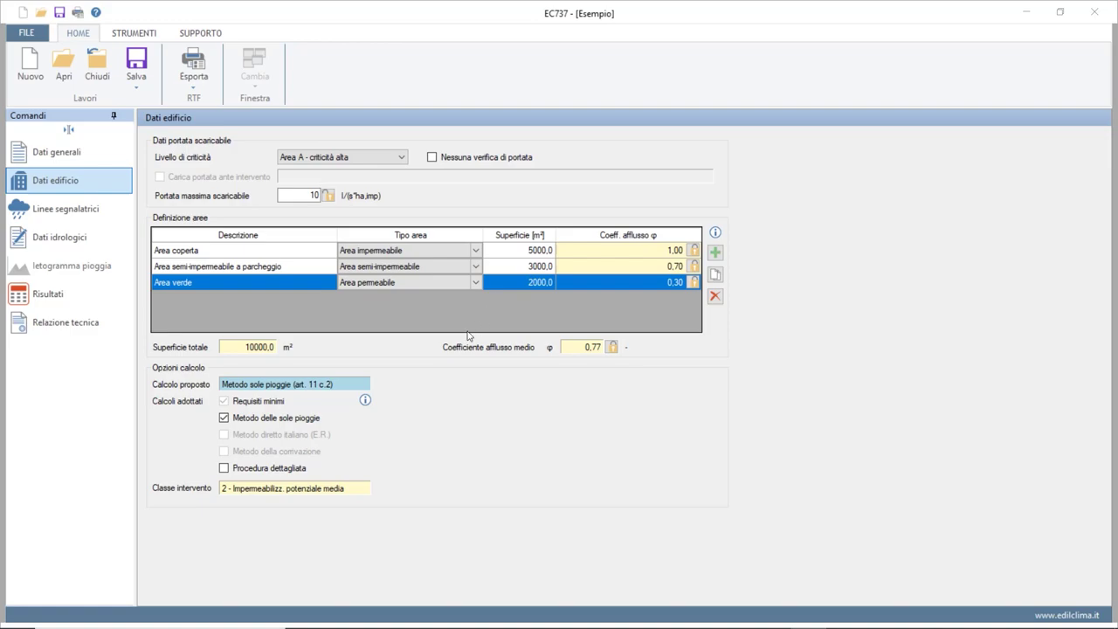
# Keep Metodo delle sole pioggie among the adopted calculations and add Procedura dettagliata, consulting the guidance on calculation methods and position coefficient.
pyautogui.moveTo(365, 400)
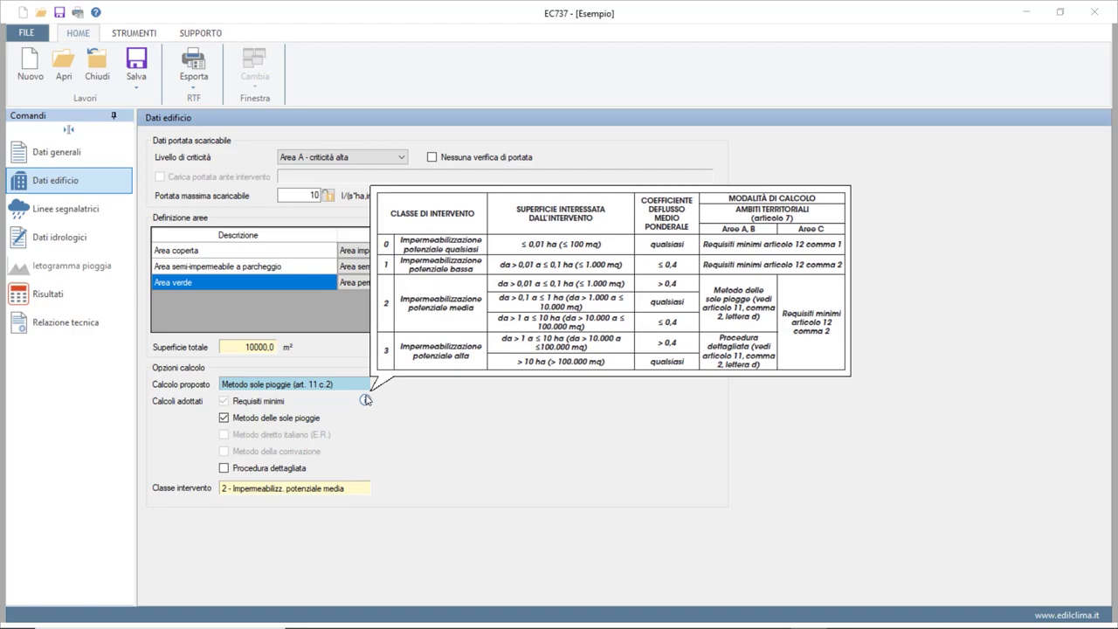
pyautogui.click(225, 419)
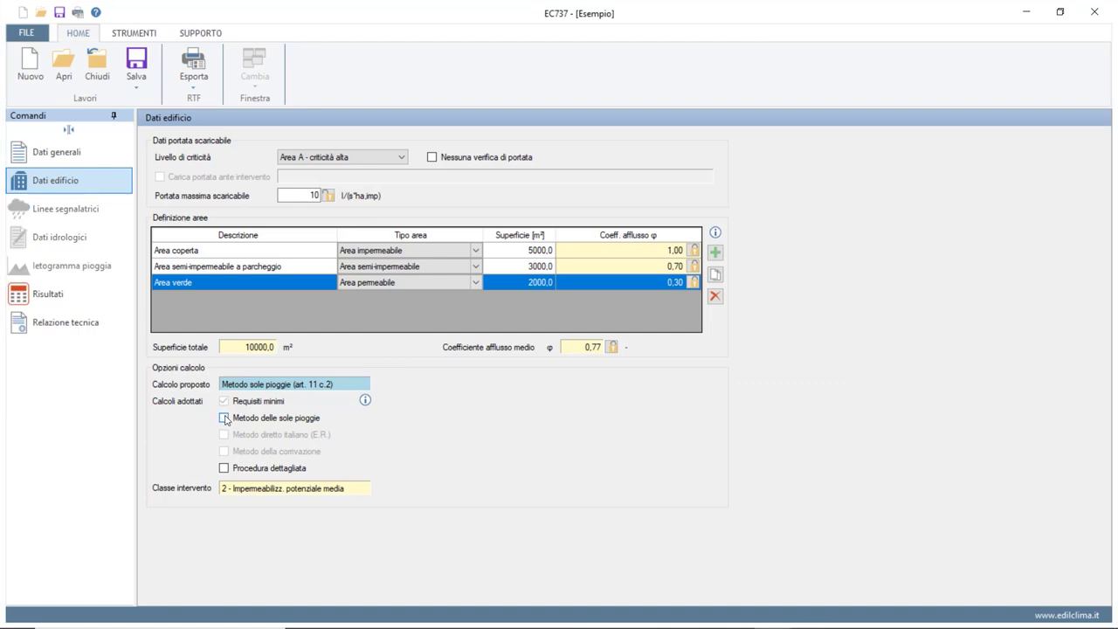
pyautogui.click(224, 418)
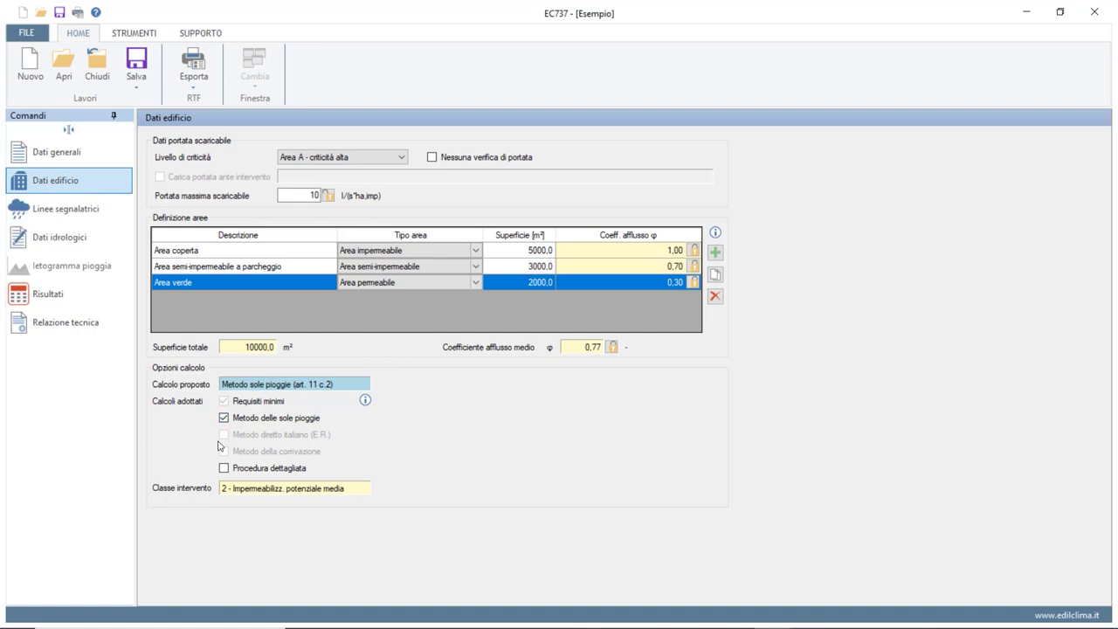
pyautogui.click(224, 469)
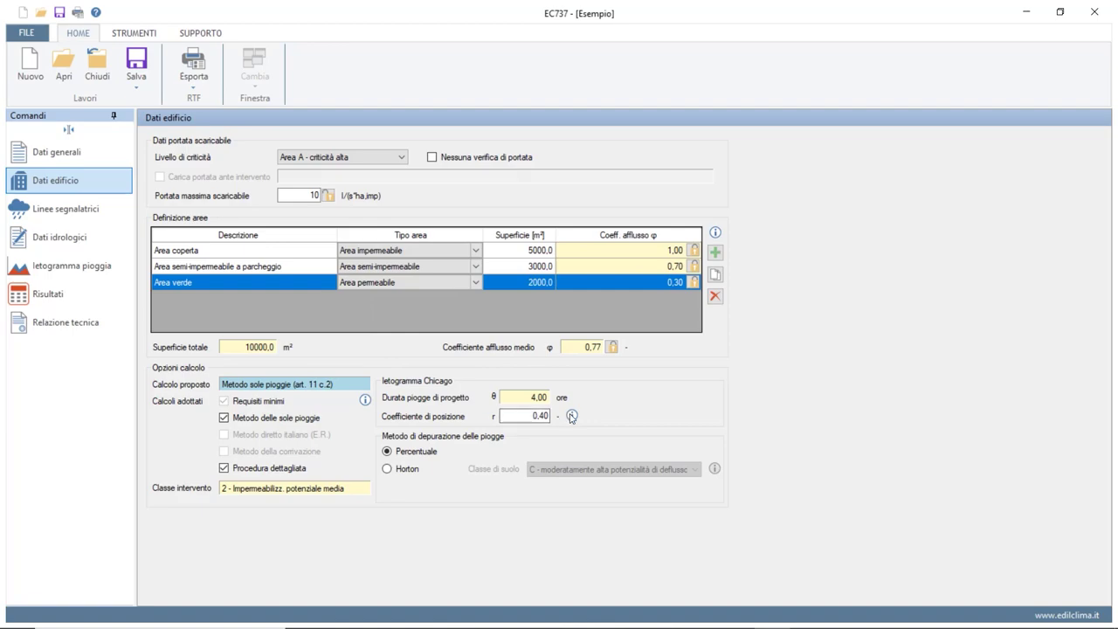
pyautogui.moveTo(572, 418)
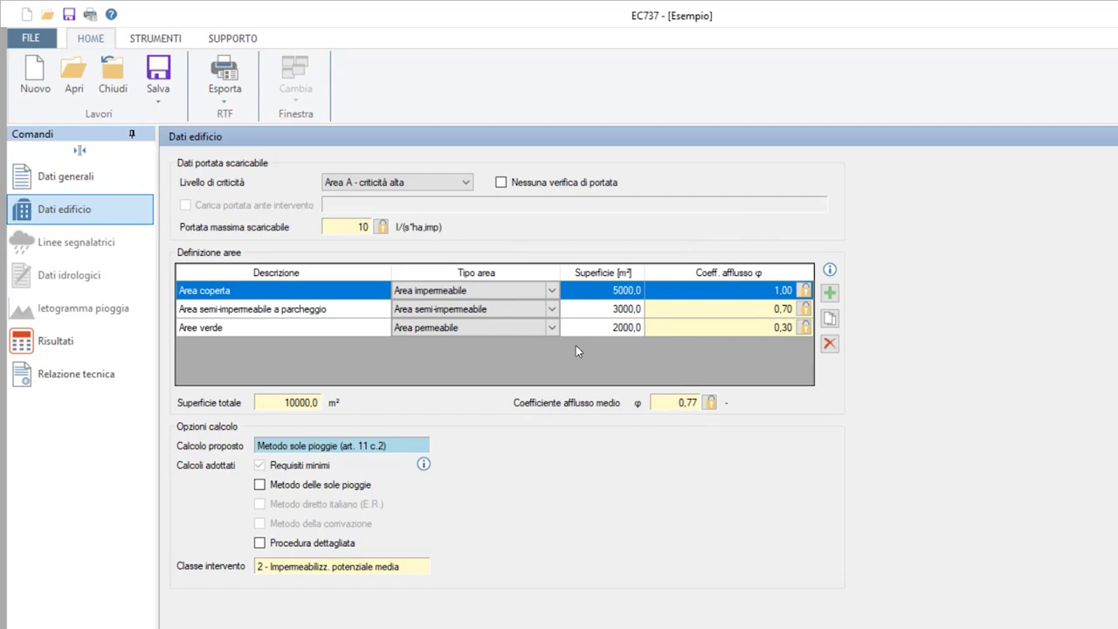
# In the results, set the basin surface to 200 m² and its useful height to 3.1 m.
pyautogui.click(86, 336)
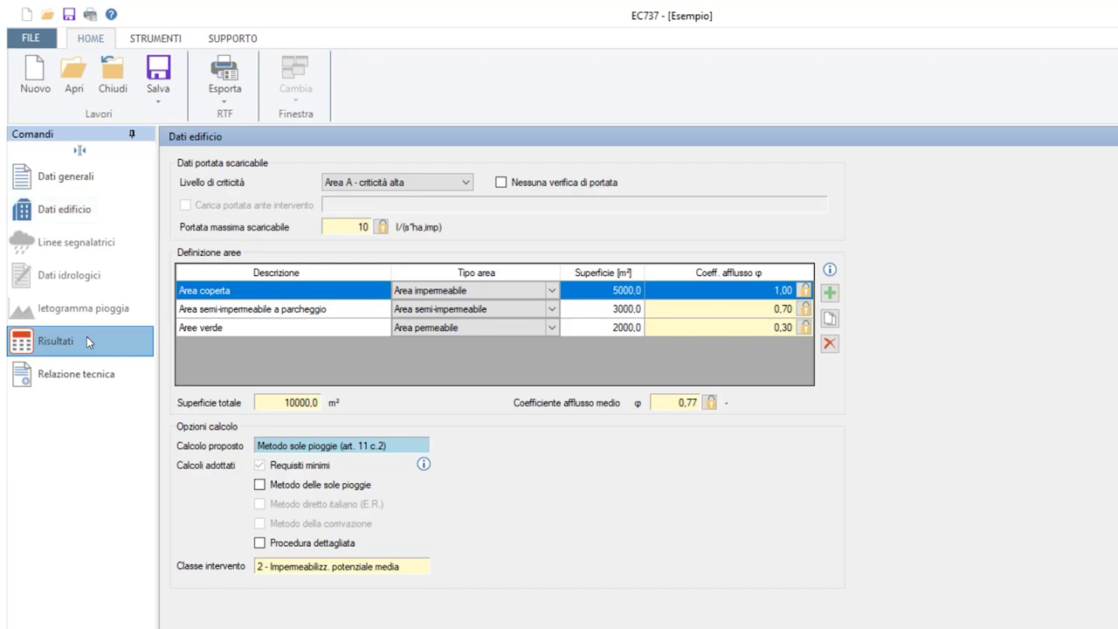
pyautogui.click(524, 194)
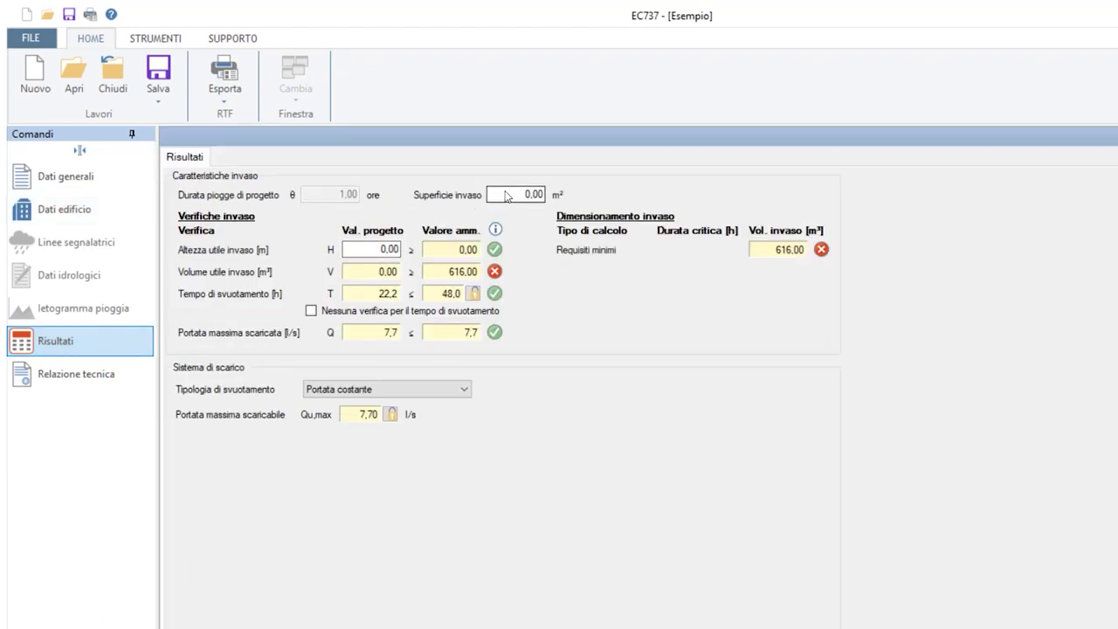
pyautogui.write('200')
pyautogui.click(384, 250)
pyautogui.write('3.1')
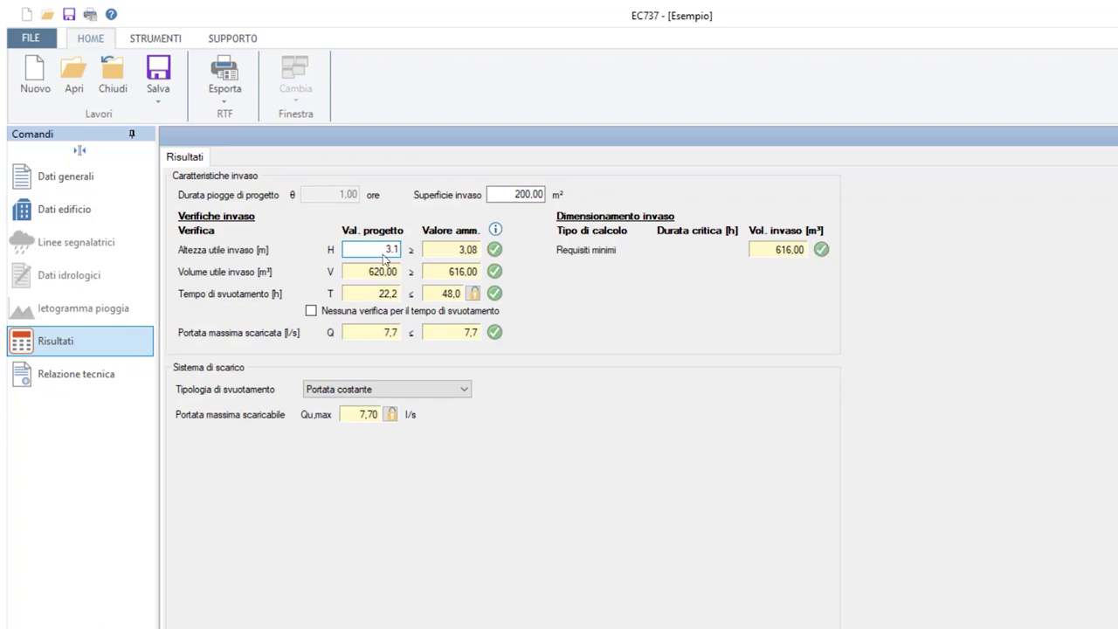
pyautogui.moveTo(496, 229)
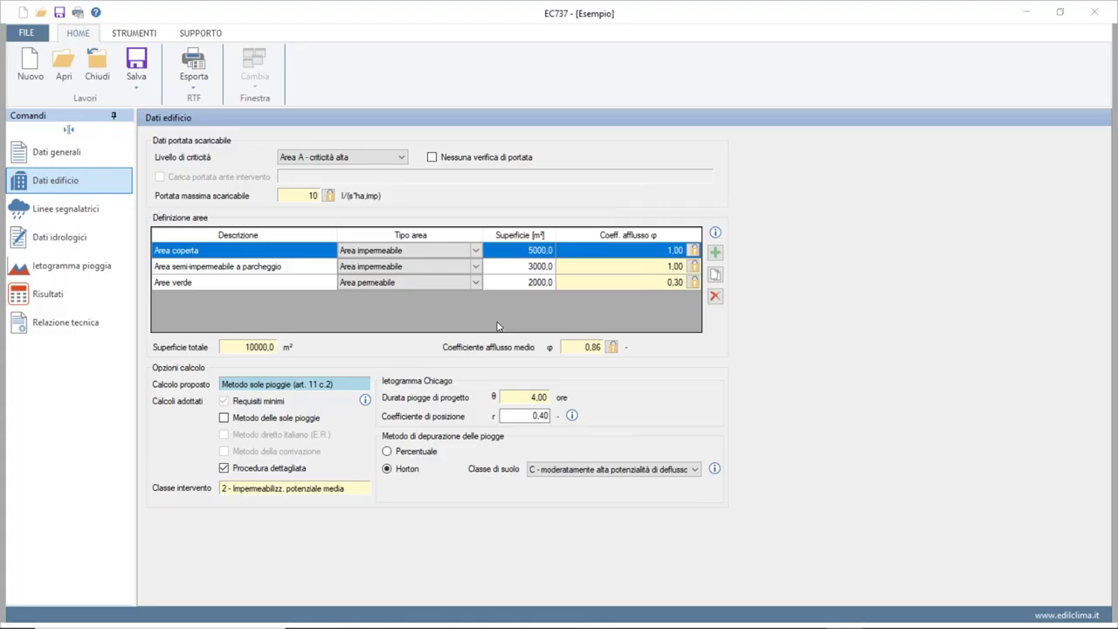
# Replace Procedura dettagliata with Metodo delle sole pioggie in the adopted calculations and open the rainfall curve data.
pyautogui.click(223, 469)
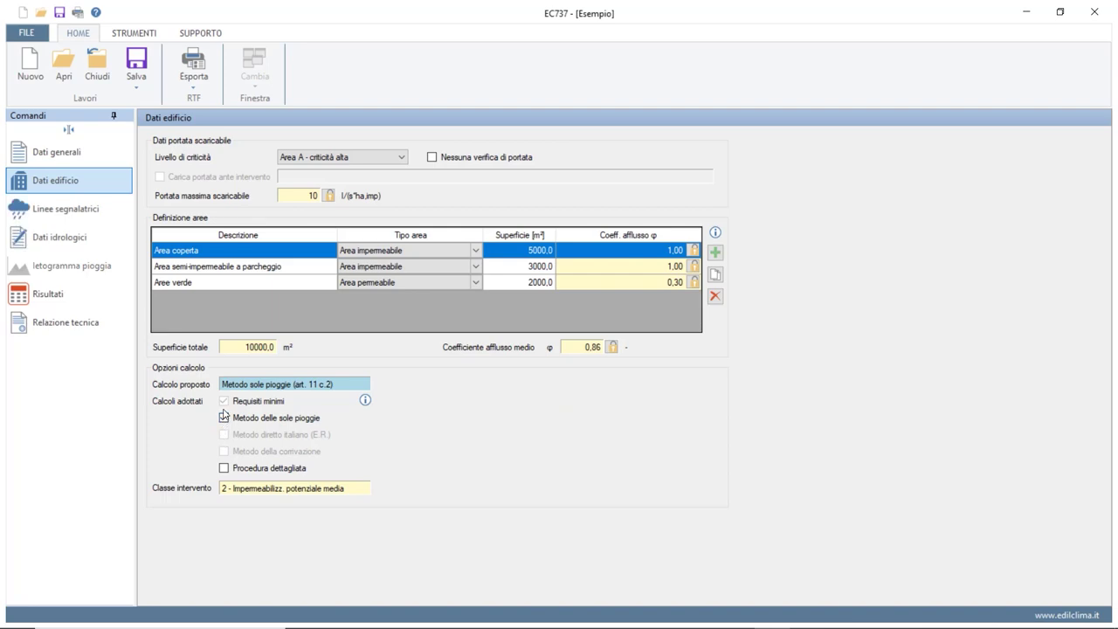
pyautogui.click(92, 209)
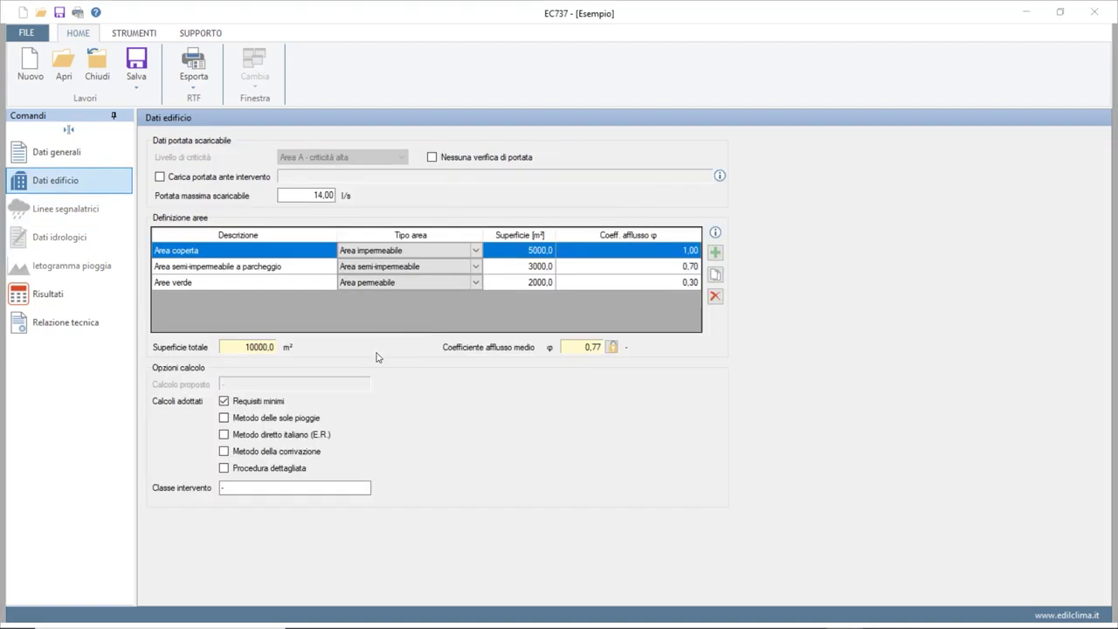
# Enable Metodo delle sole pioggie for the Torino building and set its rainfall curves to Curva a 2 parametri.
pyautogui.click(225, 419)
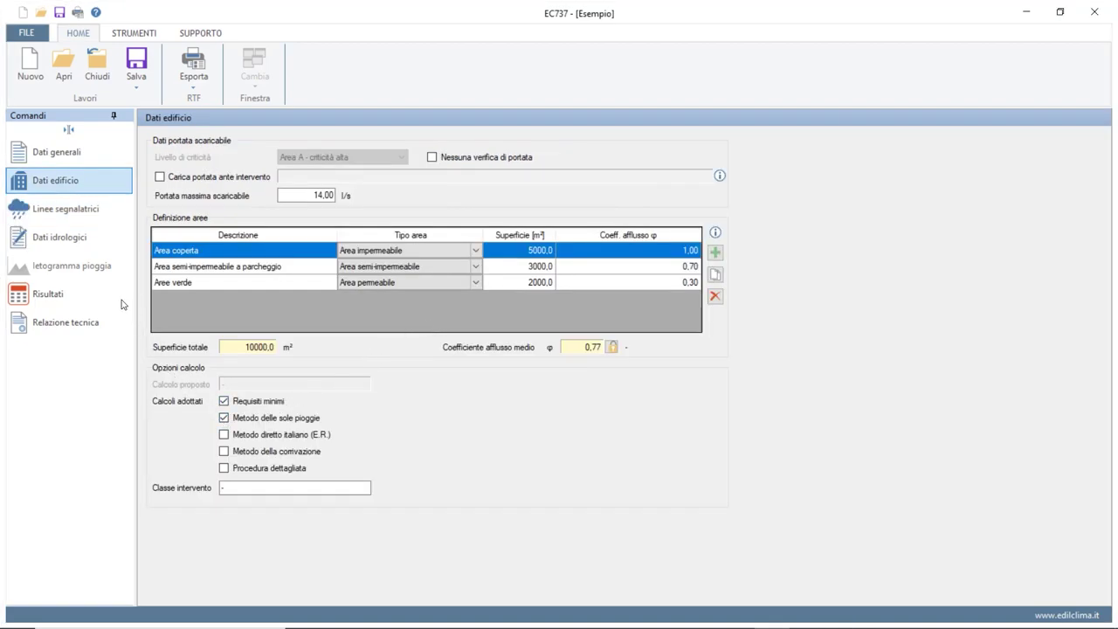
pyautogui.click(66, 209)
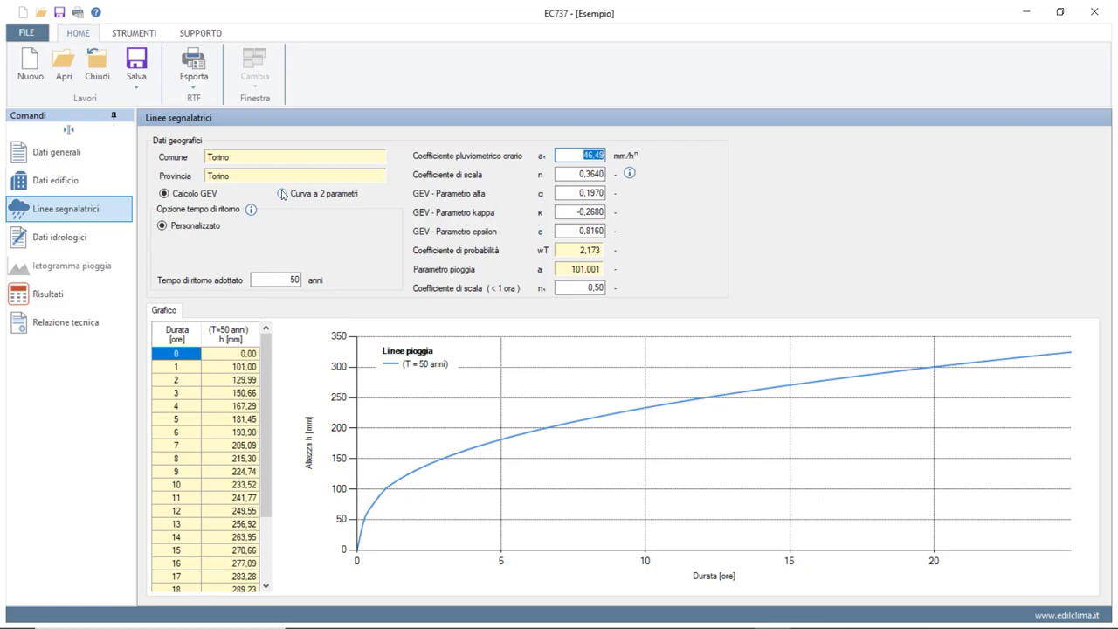
pyautogui.click(283, 194)
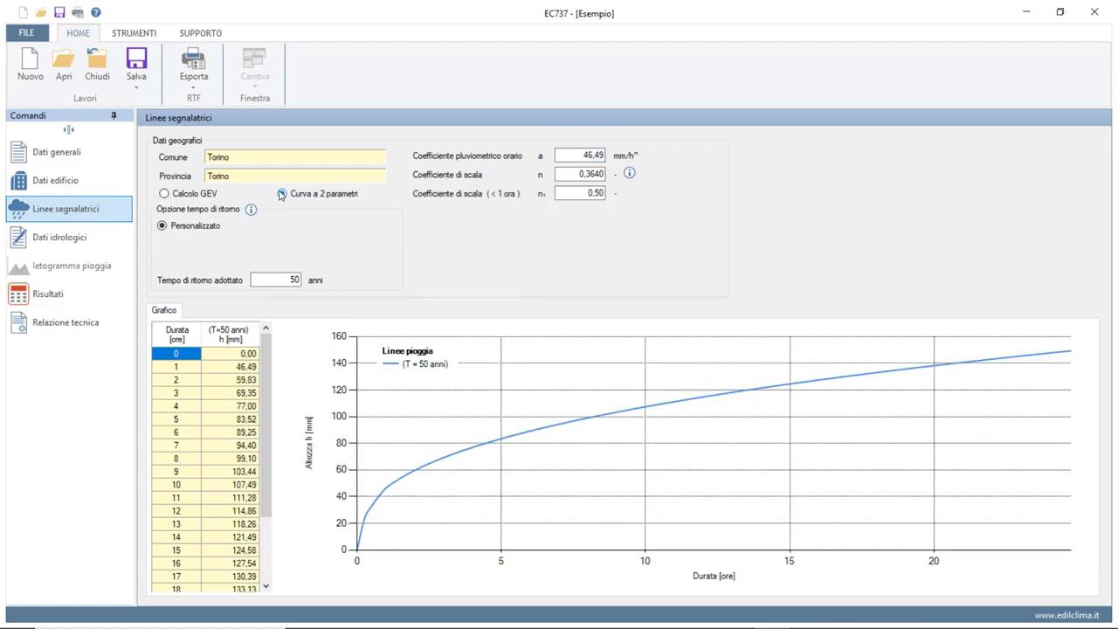
# Change the project's municipality to Milano in the general data.
pyautogui.click(66, 151)
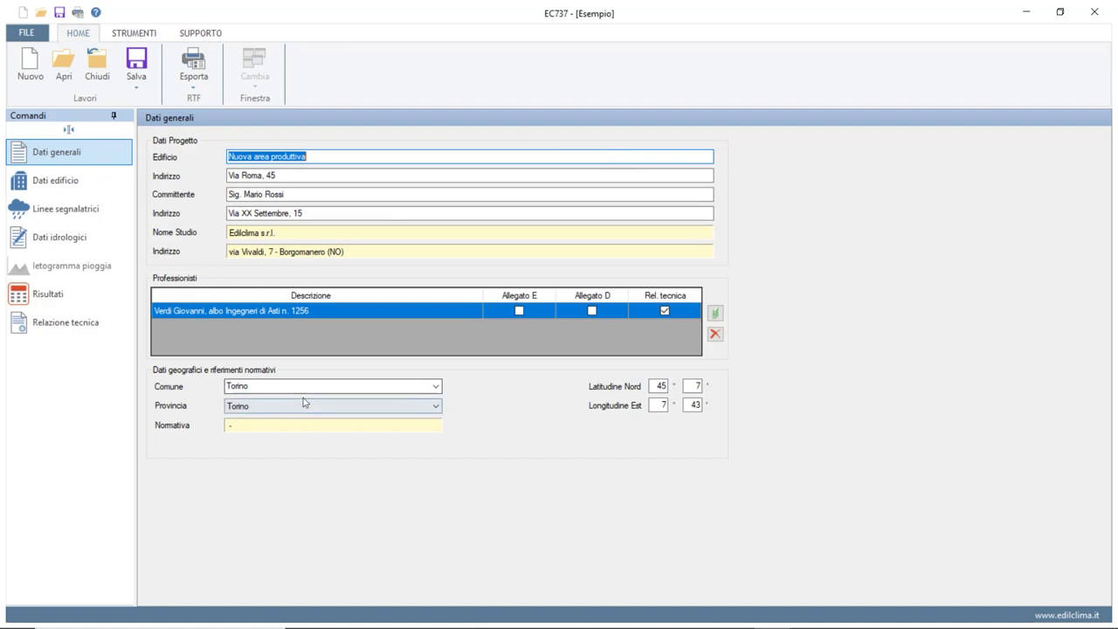
pyautogui.click(300, 388)
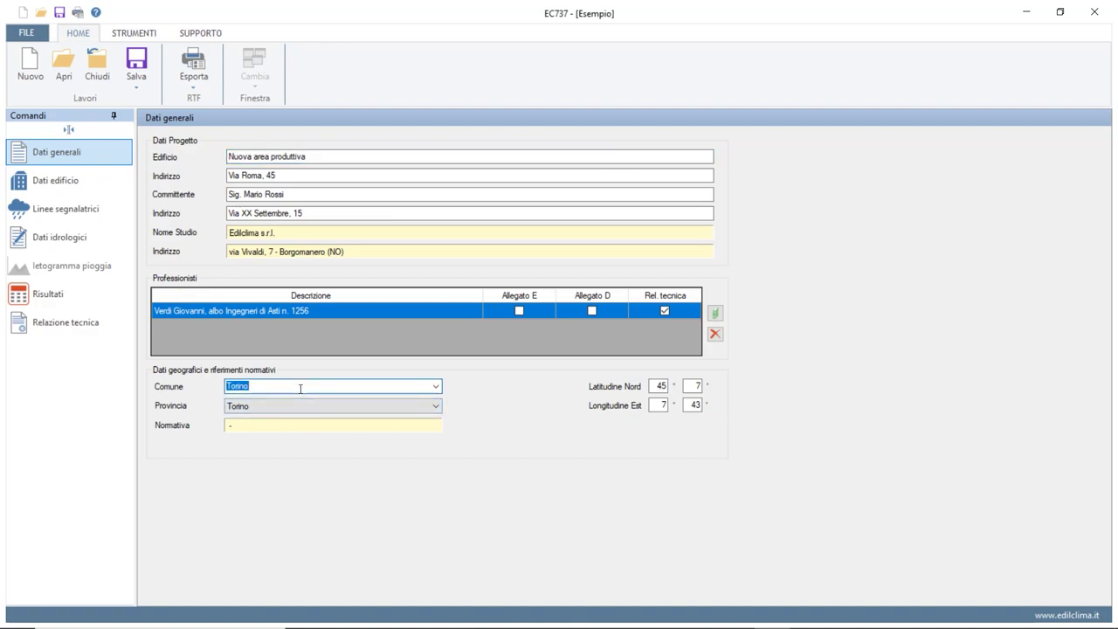
pyautogui.write('Milano')
pyautogui.press('Return')
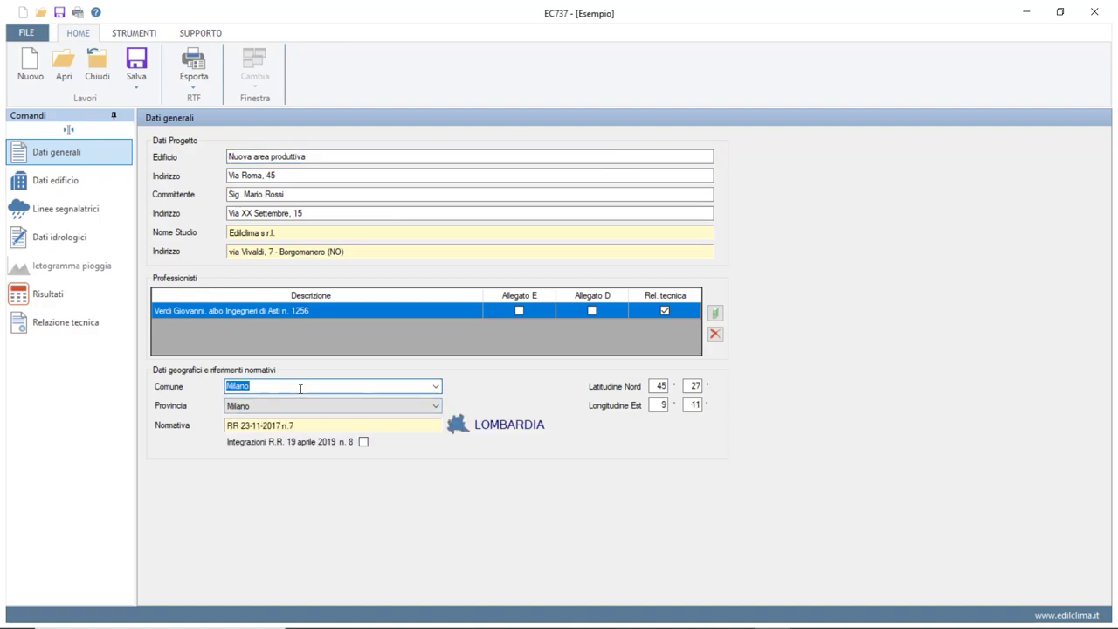
# Apply the proposed Milano rainfall parameters to the rainfall curves and consult the source information for the location.
pyautogui.click(93, 217)
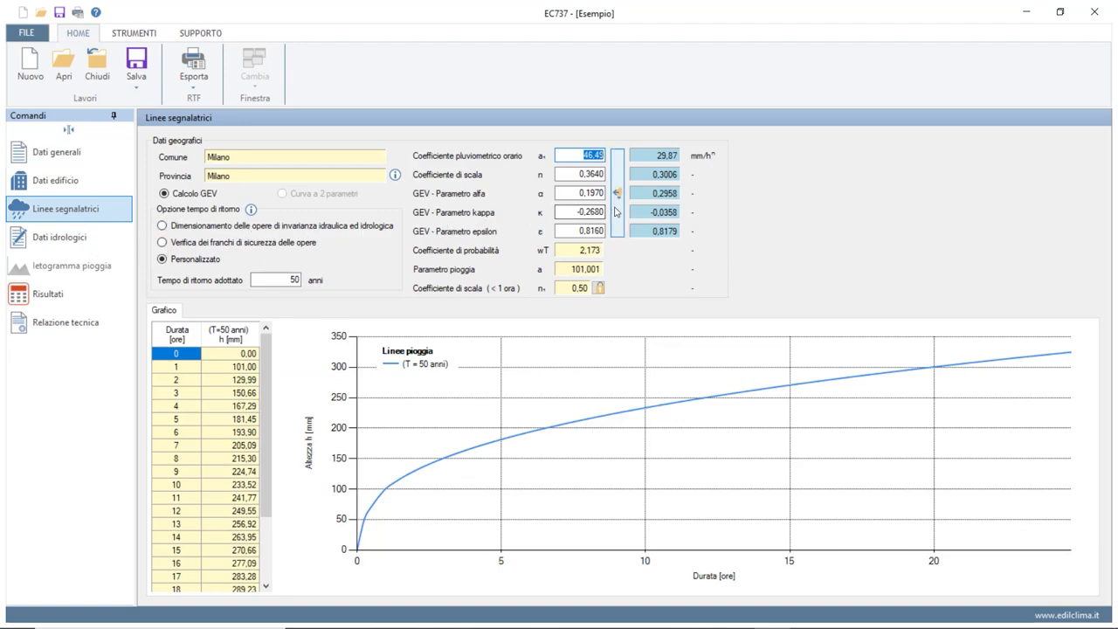
pyautogui.click(616, 211)
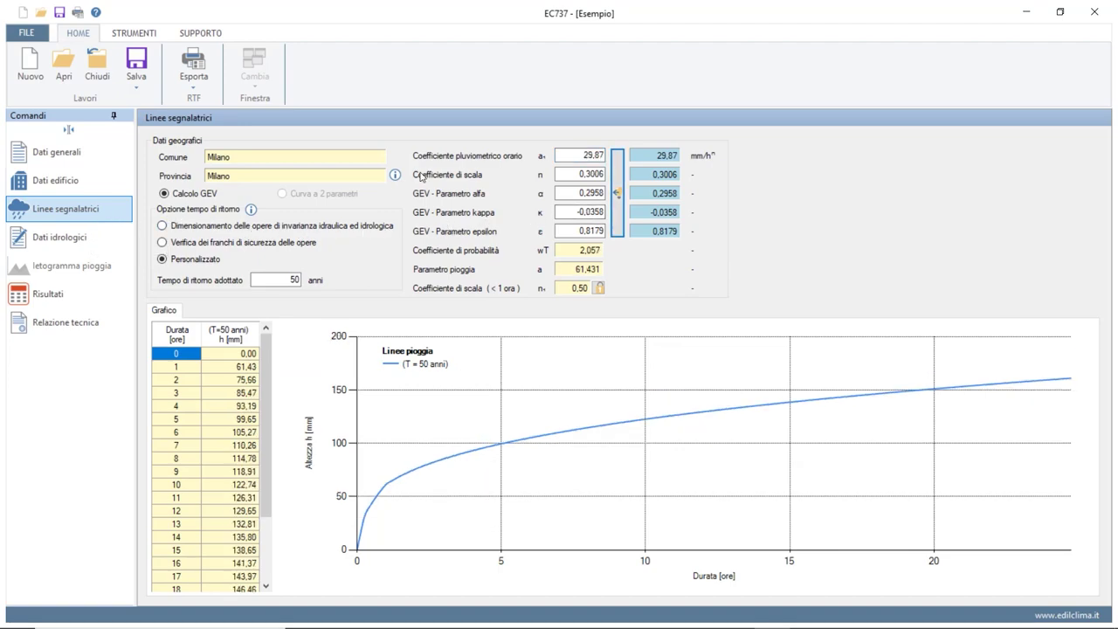
pyautogui.moveTo(396, 176)
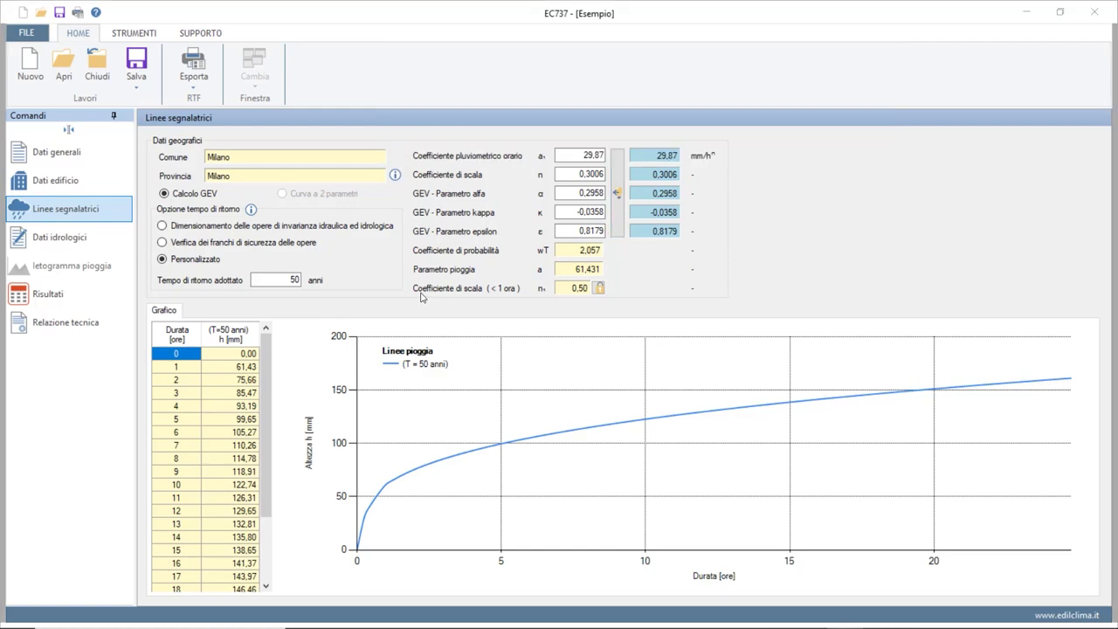
# Set the basin surface to 200 m² and its useful height to 3.5 m in the Milano results.
pyautogui.click(85, 295)
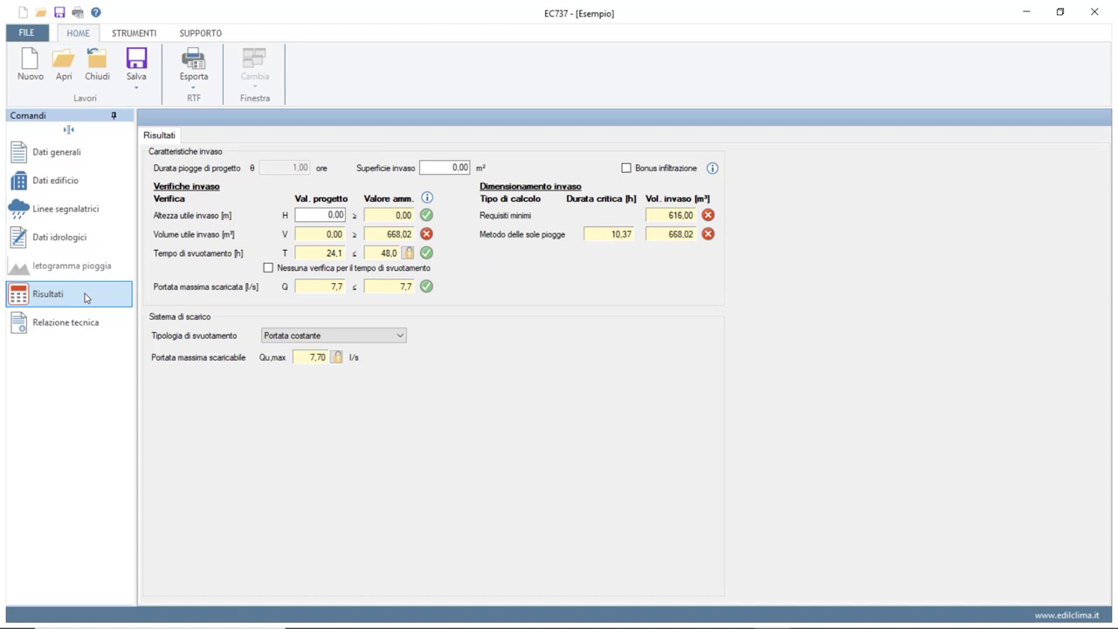
pyautogui.click(450, 168)
pyautogui.write('200')
pyautogui.click(326, 219)
pyautogui.write('3.5')
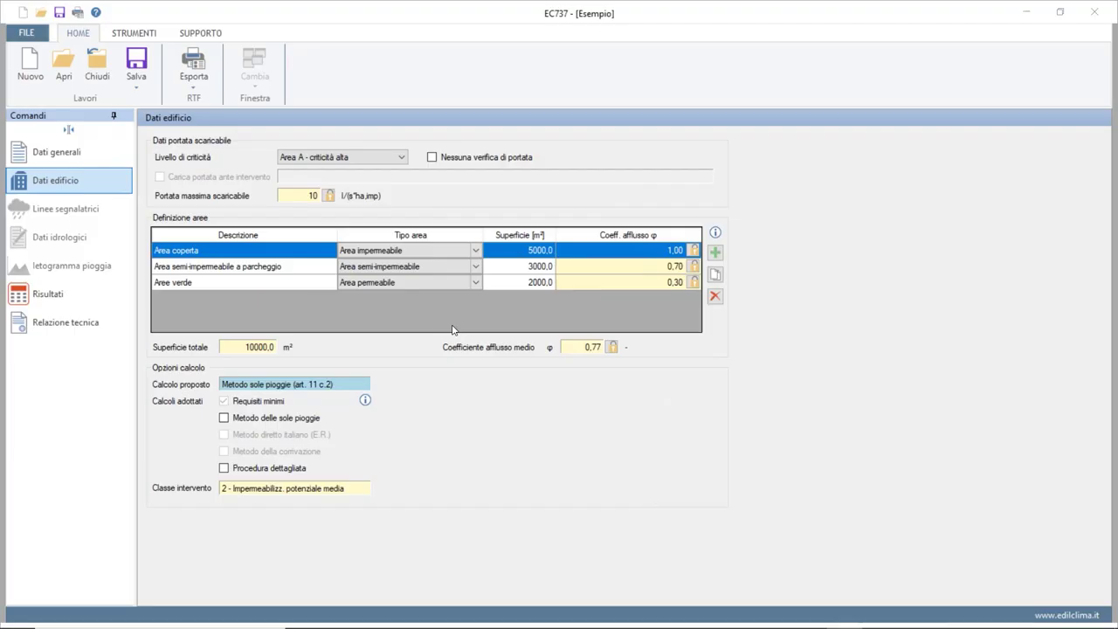
# Change the project's municipality to Bologna in the general data.
pyautogui.click(77, 151)
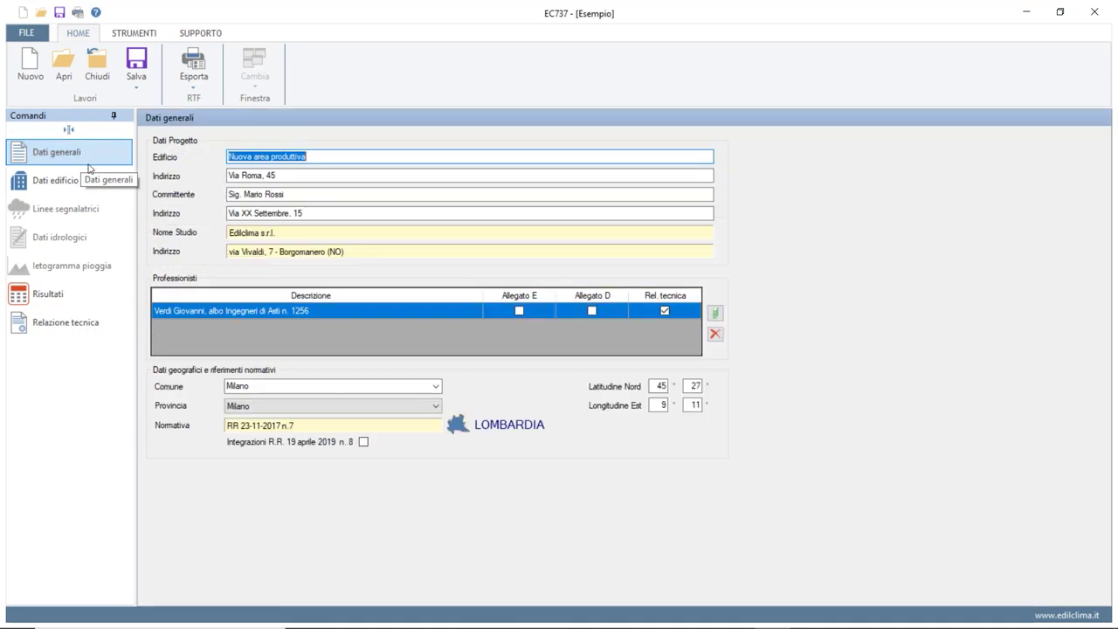
pyautogui.click(259, 387)
pyautogui.write('Bologna')
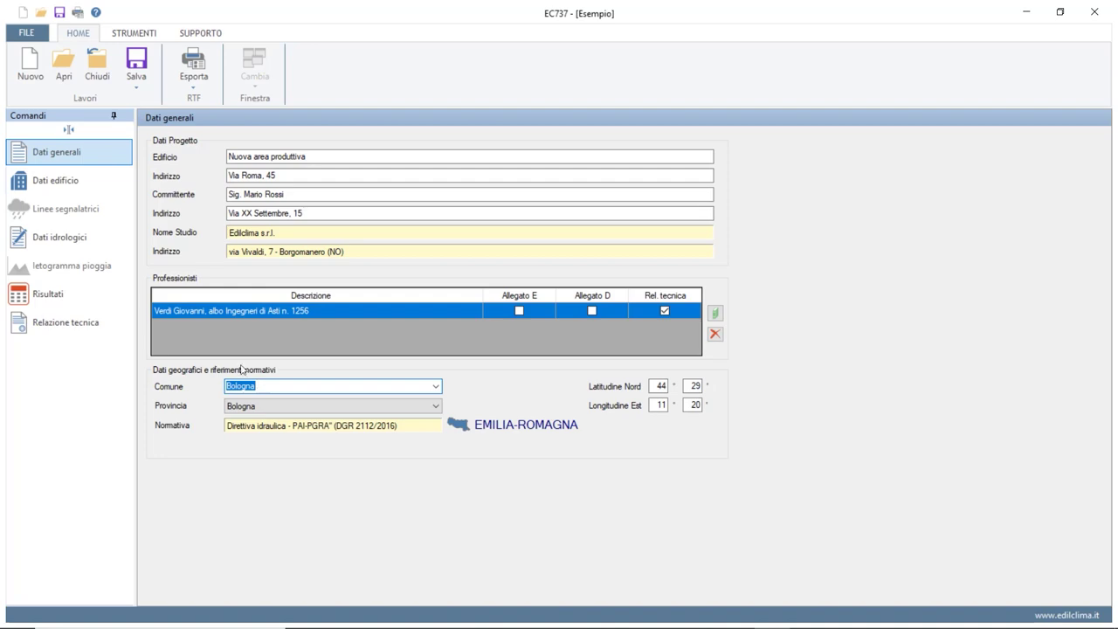
# Switch Metodo diretto italiano (E.R.) off and back on among the building's adopted calculations.
pyautogui.click(97, 178)
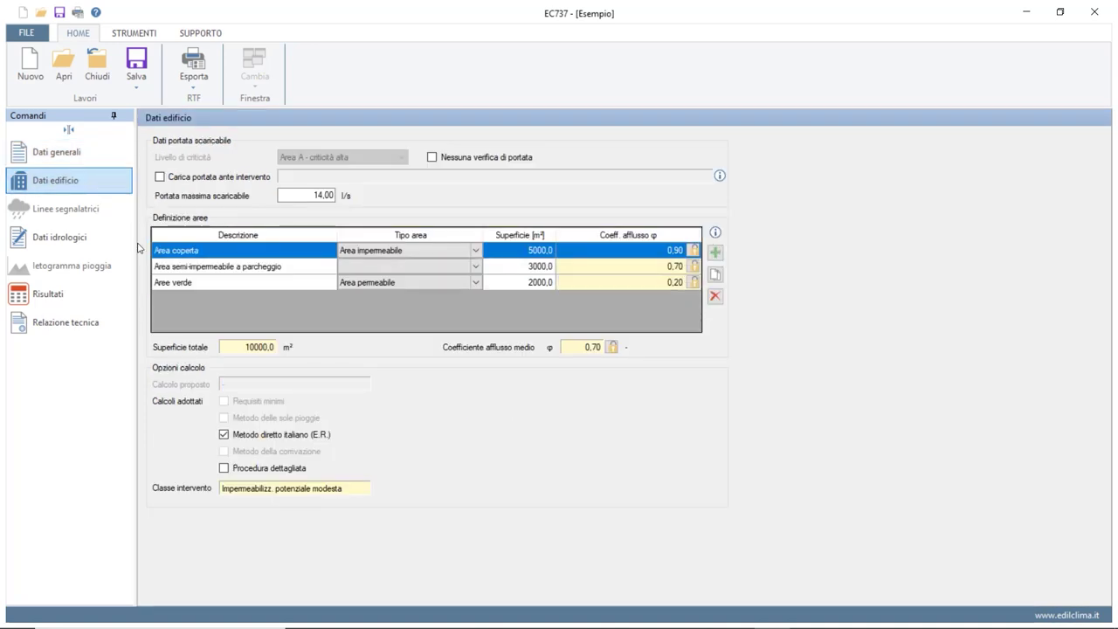
pyautogui.click(224, 436)
pyautogui.click(225, 436)
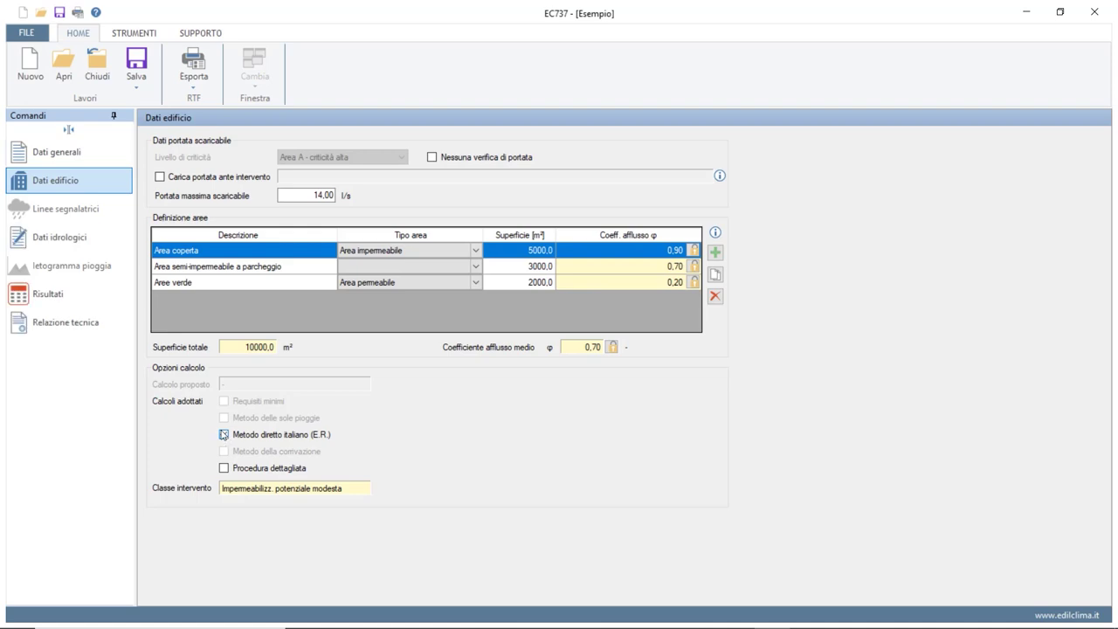
# Examine the transformation and pre-intervention runoff coefficient options for "Area coperta" in the hydrological data, plus the related guidance.
pyautogui.click(98, 245)
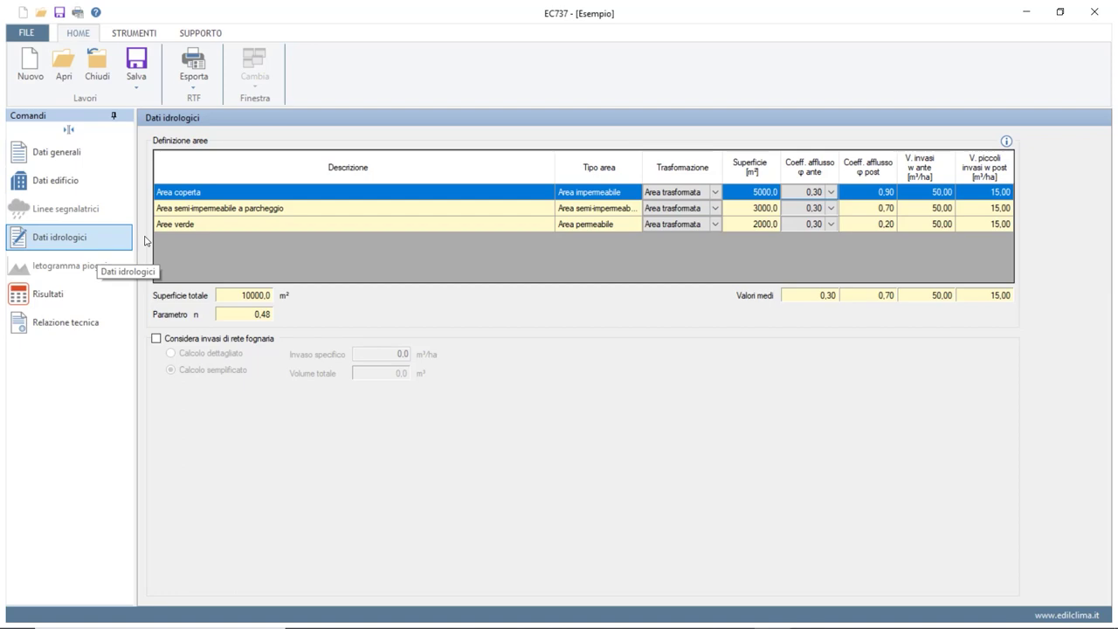
pyautogui.click(662, 192)
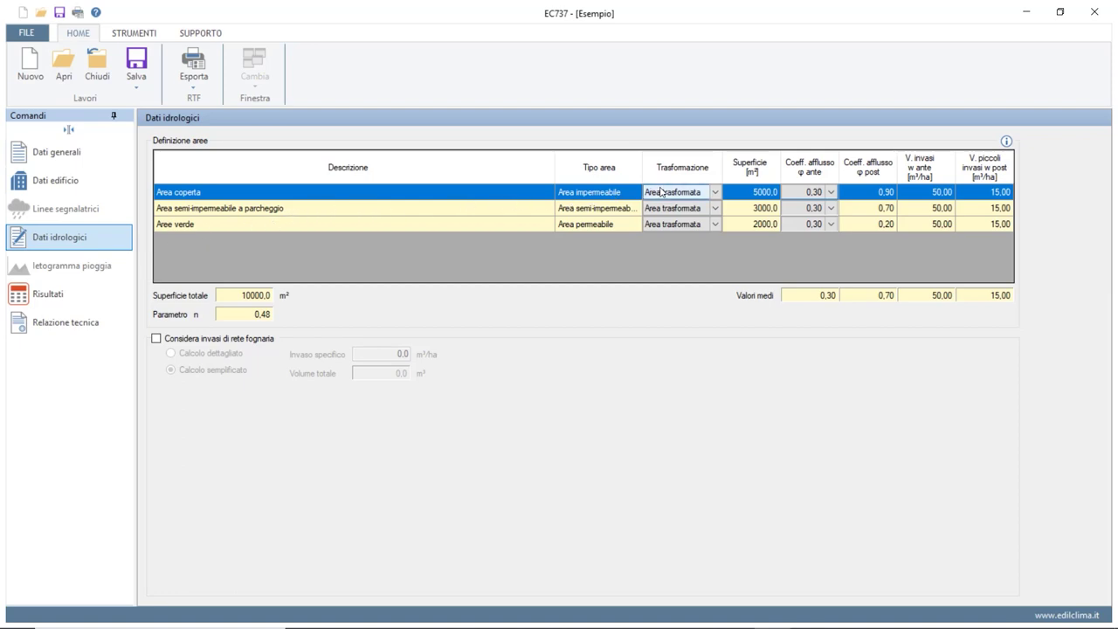
pyautogui.click(662, 192)
pyautogui.click(662, 193)
pyautogui.click(834, 192)
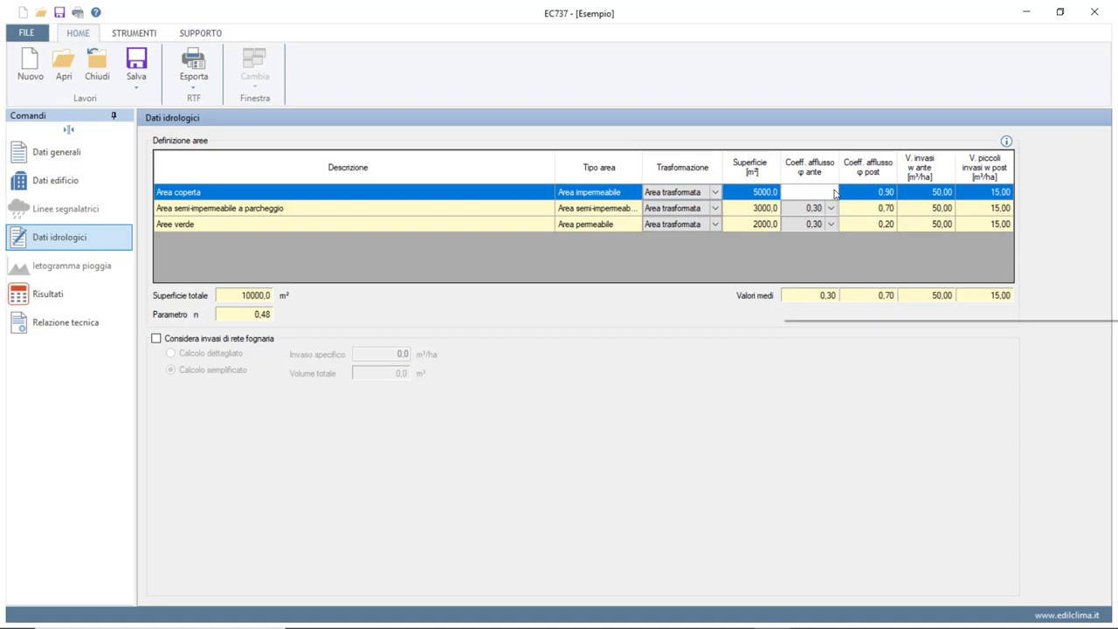
pyautogui.click(834, 192)
pyautogui.click(834, 192)
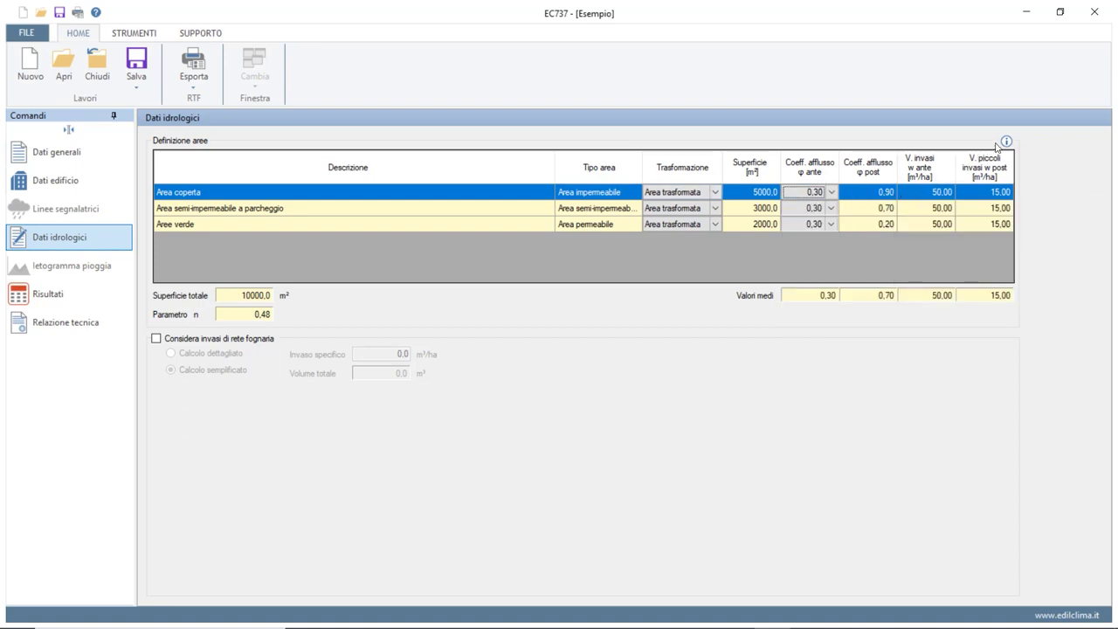
pyautogui.moveTo(1007, 141)
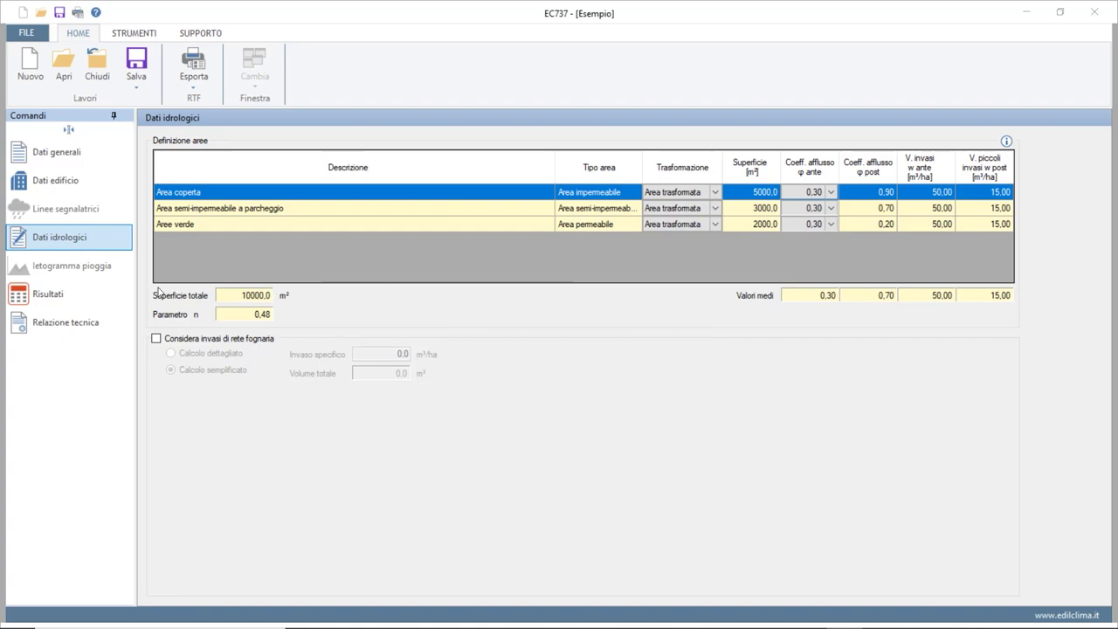
# Set the basin surface to 300 m² and its useful height to 1 m in the results for the Metodo diretto italiano.
pyautogui.click(96, 293)
pyautogui.click(97, 293)
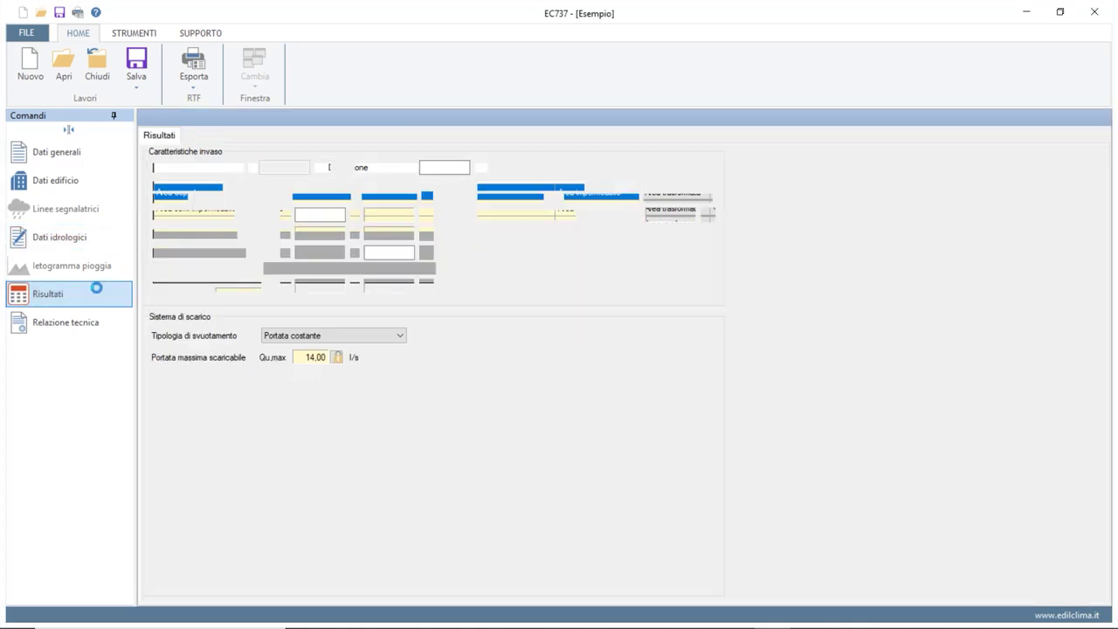
pyautogui.click(441, 168)
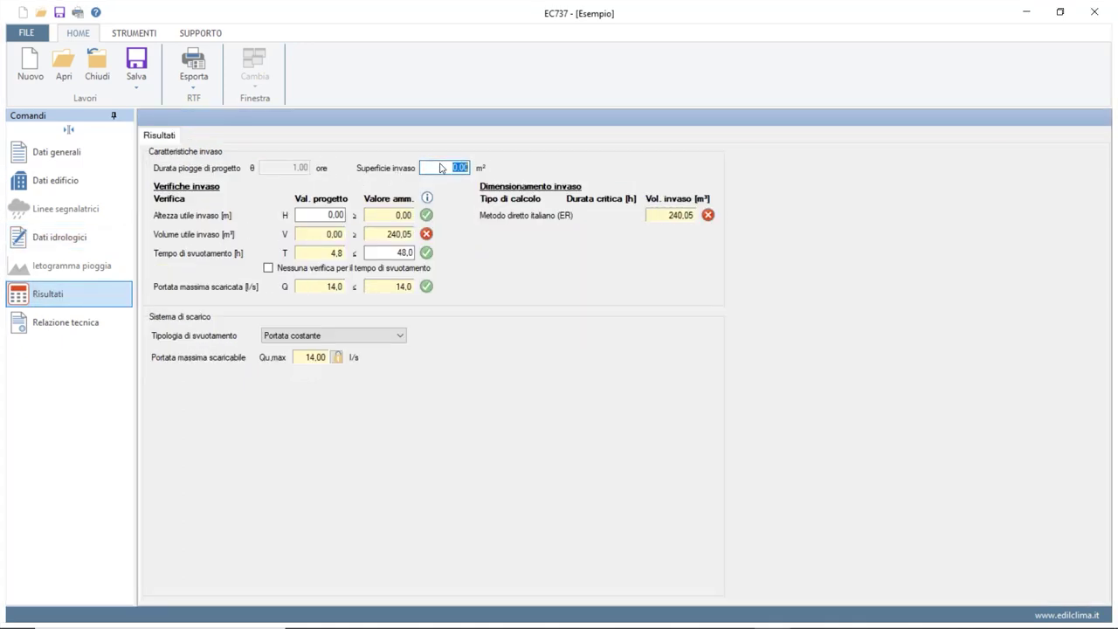
pyautogui.write('300')
pyautogui.click(339, 216)
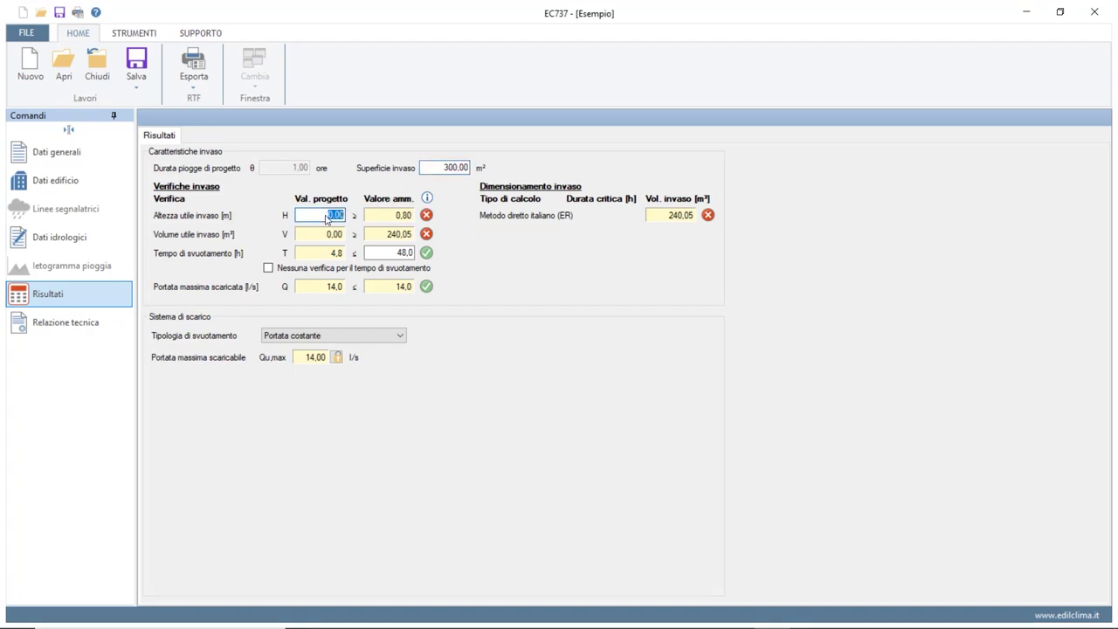
pyautogui.write('1')
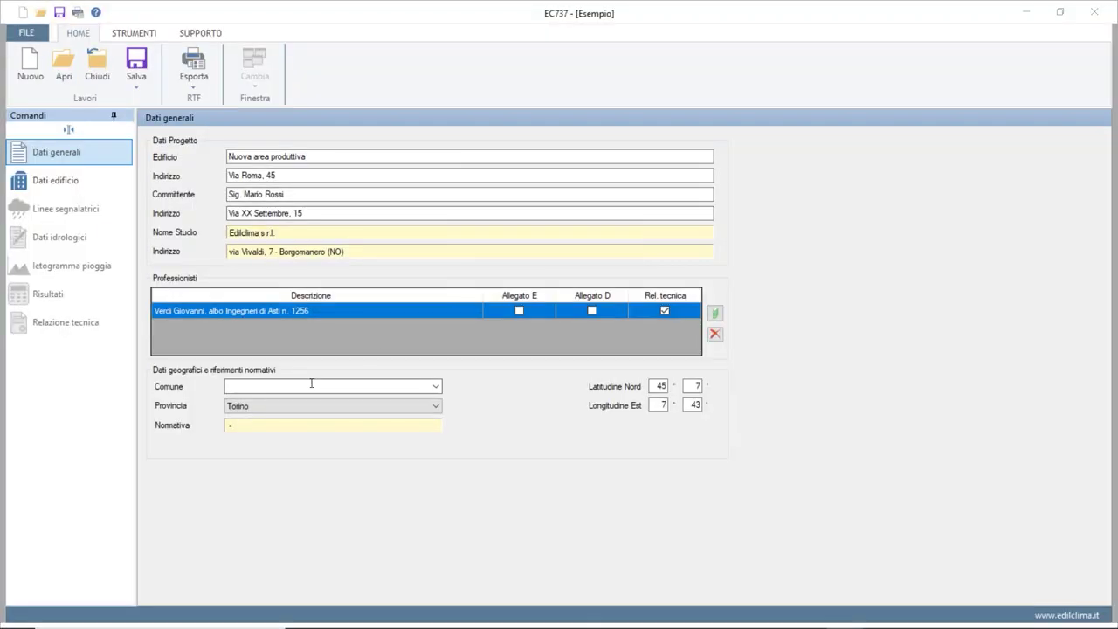
# Set the project's municipality to Torino and adopt Metodo della corrivazione among the building's calculations.
pyautogui.click(310, 384)
pyautogui.press('Down')
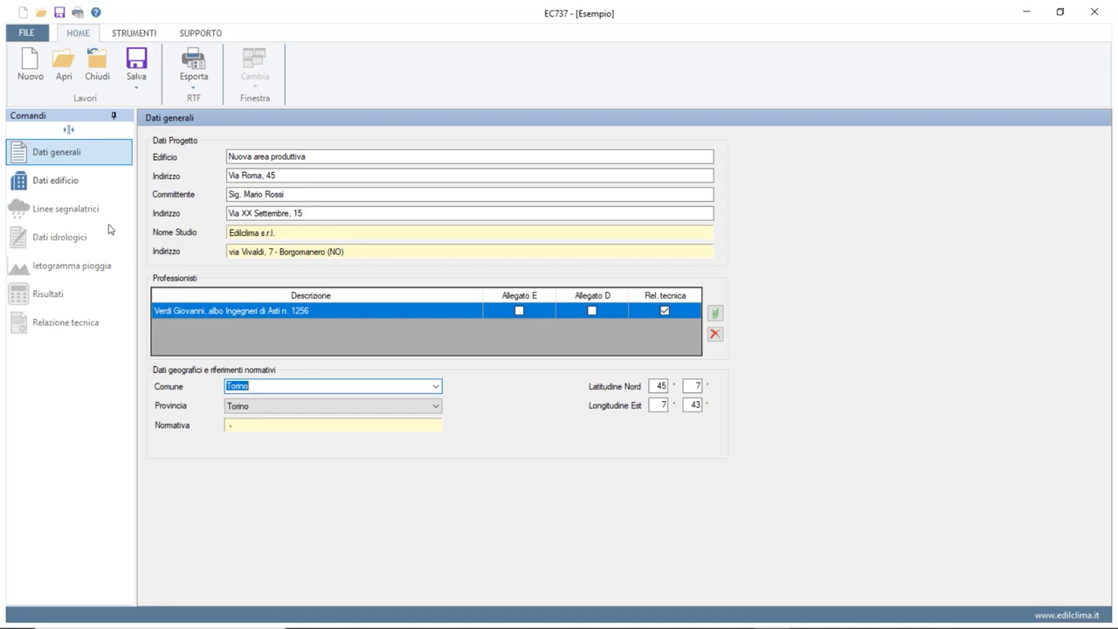
pyautogui.click(68, 181)
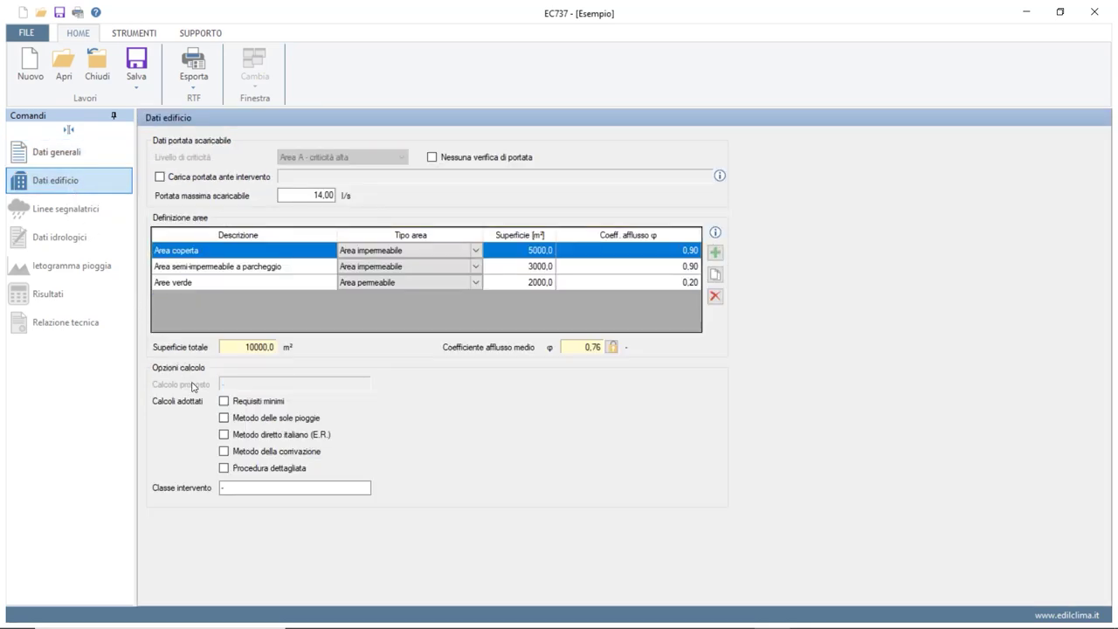
pyautogui.click(224, 452)
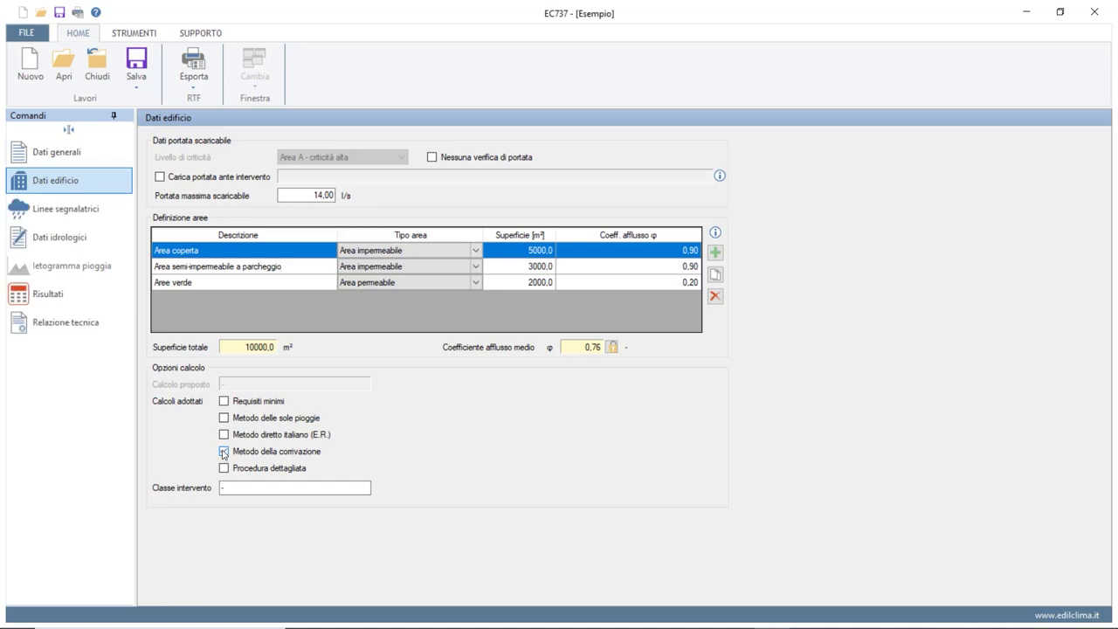
# Examine the concentration time options for "Area coperta" in the hydrological data.
pyautogui.click(83, 243)
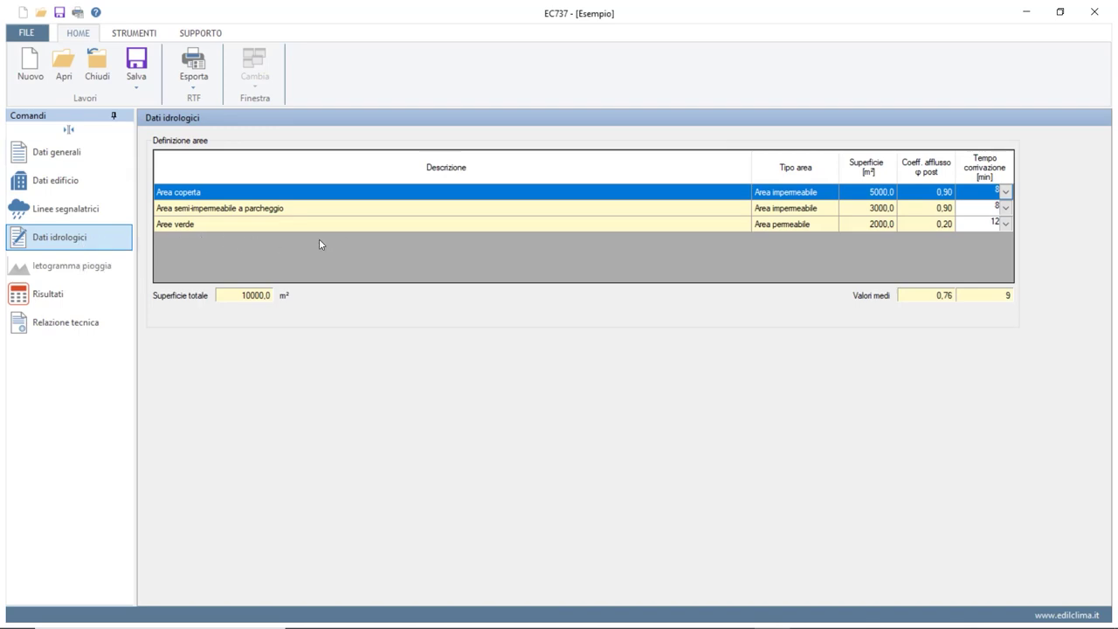
pyautogui.click(1008, 192)
pyautogui.click(1007, 193)
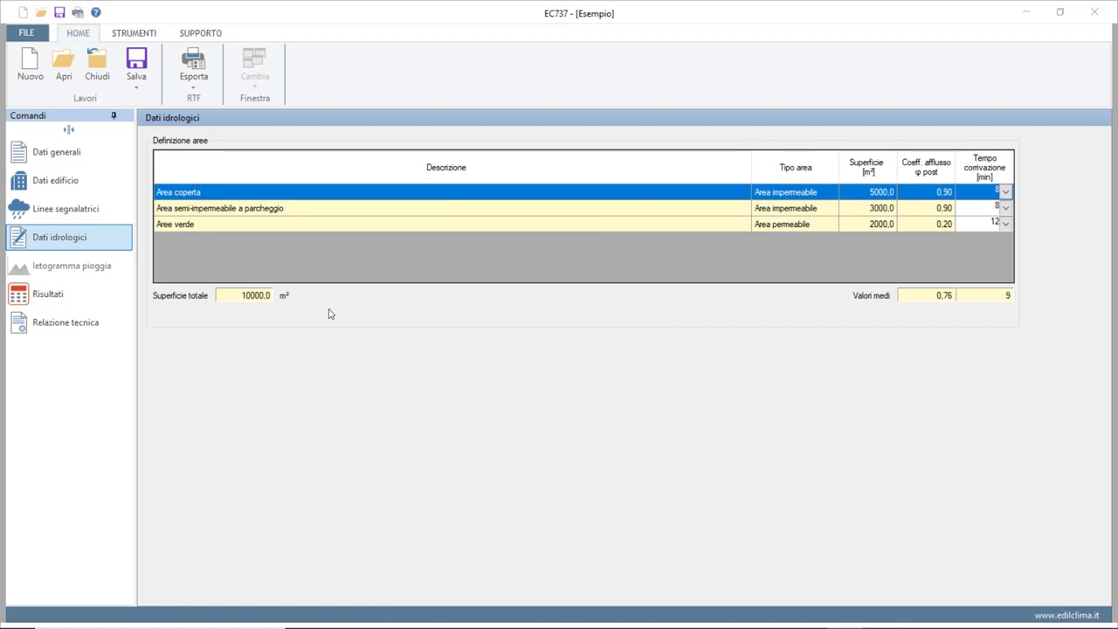
# Set the basin surface to 200 m² and its useful height to 1,2 m in the results for the Metodo della corrivazione.
pyautogui.click(102, 300)
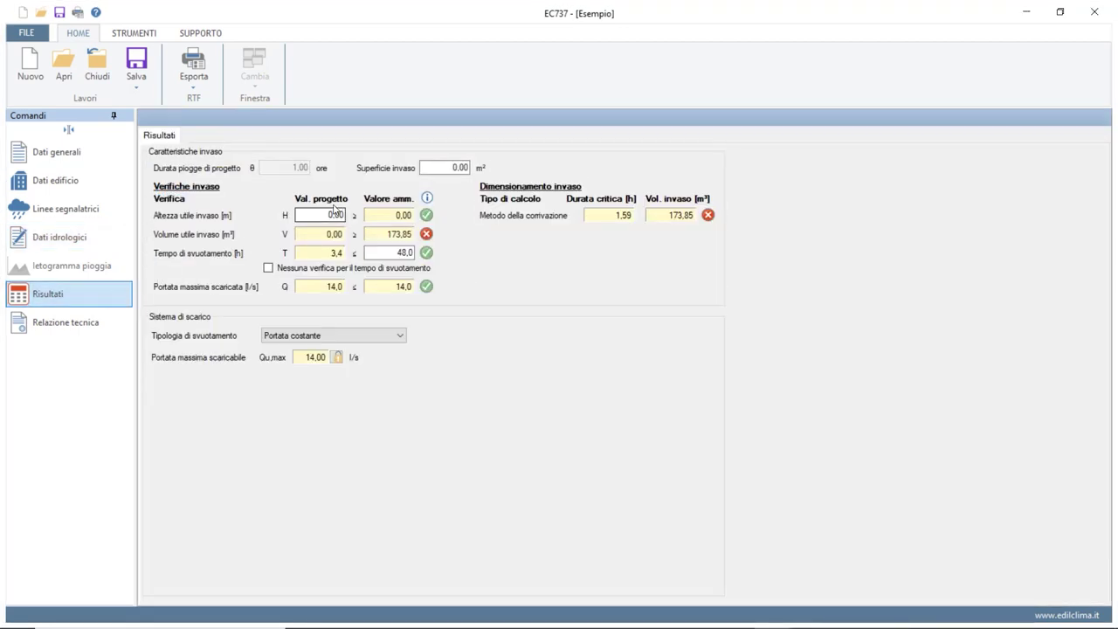
pyautogui.click(439, 171)
pyautogui.write('200')
pyautogui.click(324, 216)
pyautogui.press('BackSpace')
pyautogui.write('1,2')
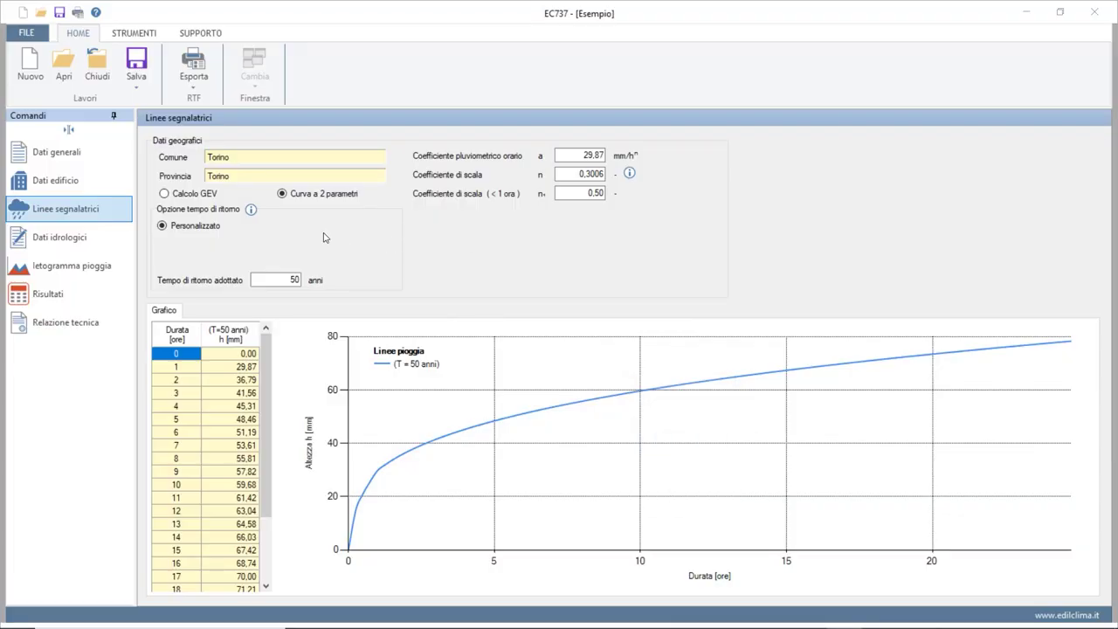
# Choose Horton as the rainfall depuration method in the building data, after trying Num. di curva CN.
pyautogui.click(86, 181)
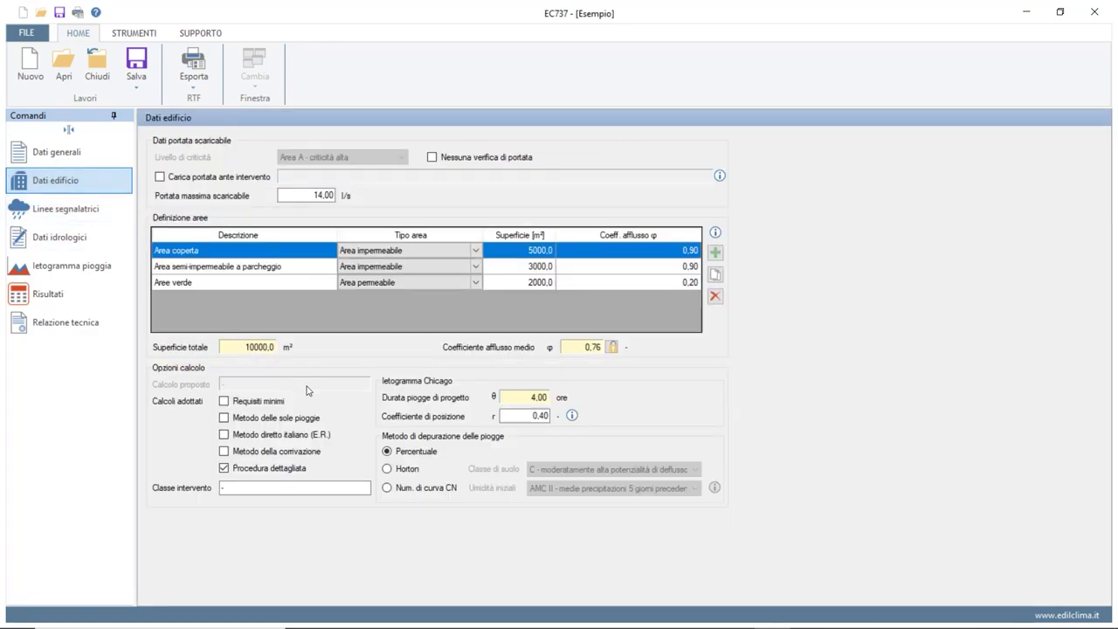
pyautogui.click(387, 469)
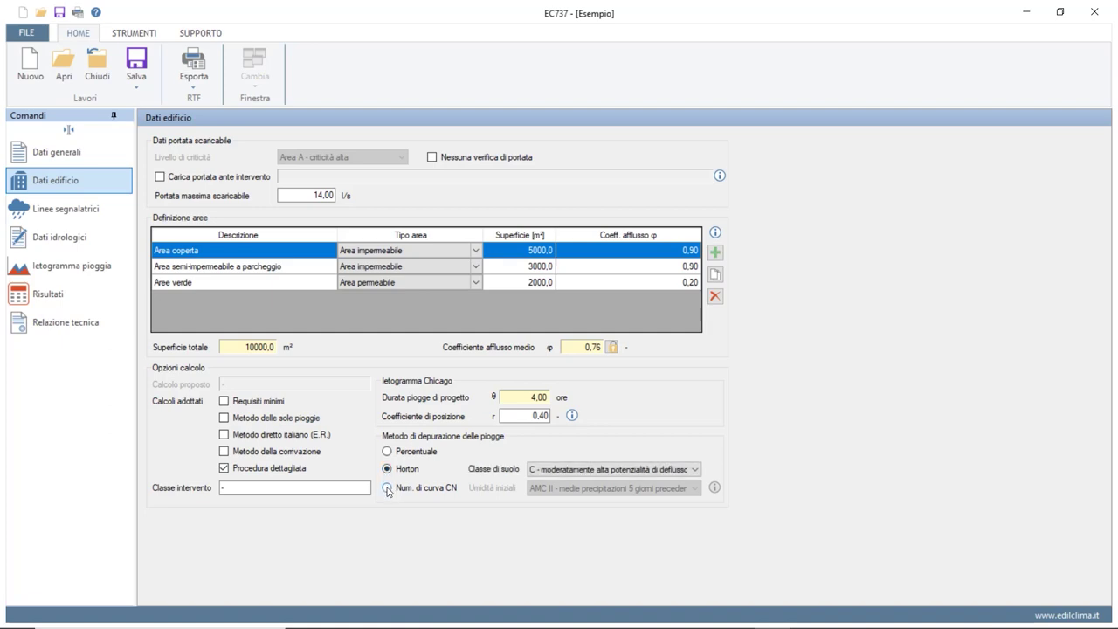
pyautogui.click(387, 488)
pyautogui.click(387, 469)
# Check the concentration time choices of "Area coperta" in the hydrological data for the detailed procedure.
pyautogui.click(85, 262)
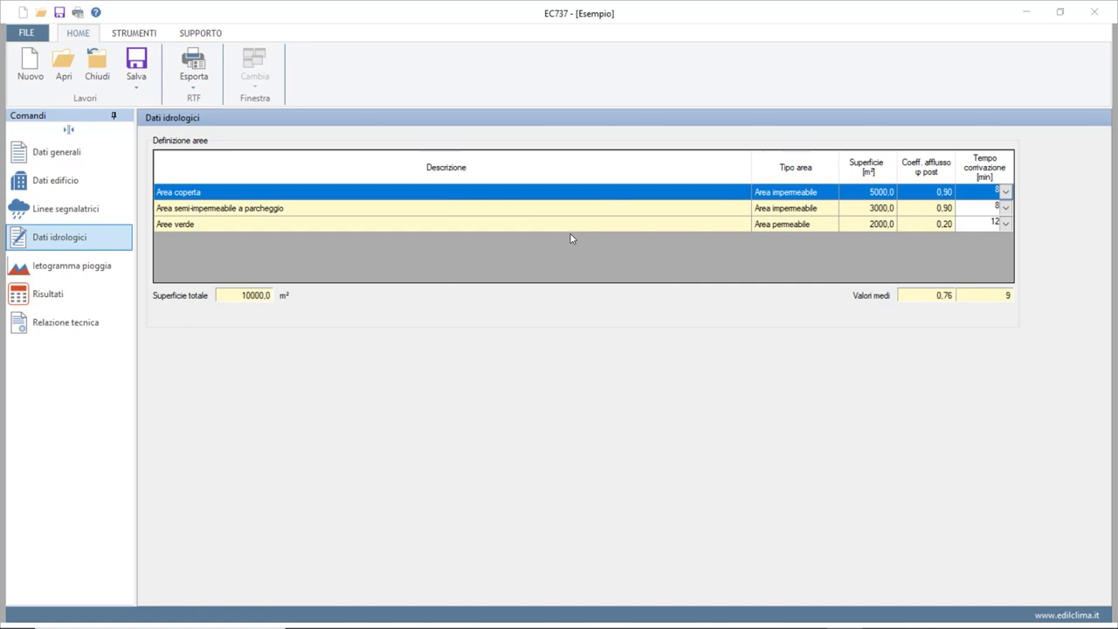
pyautogui.click(1005, 192)
pyautogui.click(1006, 194)
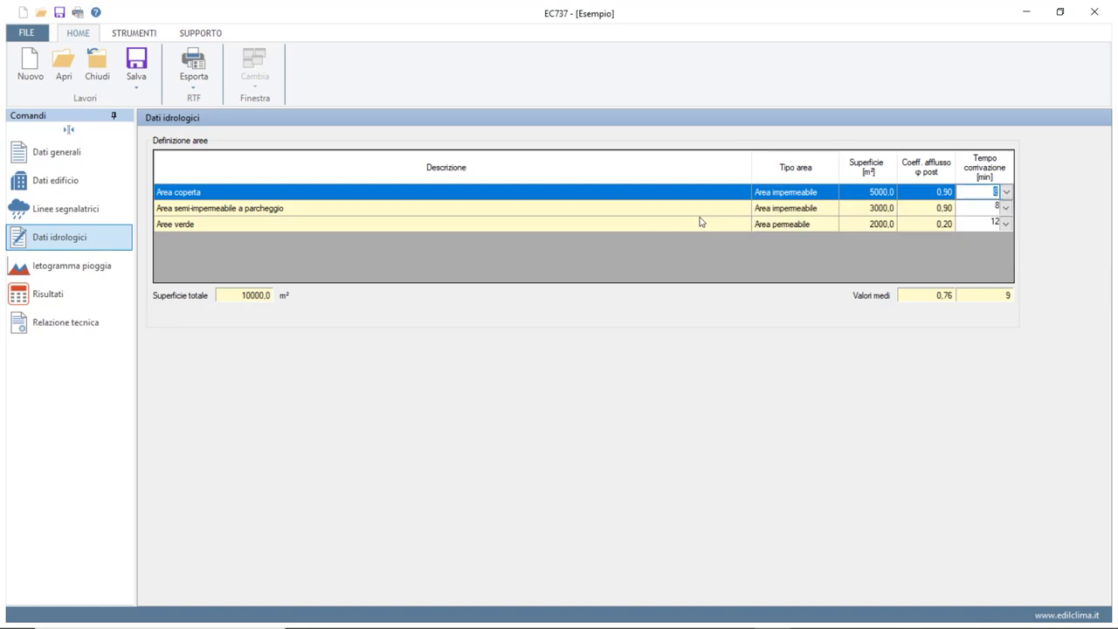
# Review the rain hyetograph, the basin verification results and the hydrograph of the detailed procedure.
pyautogui.click(101, 269)
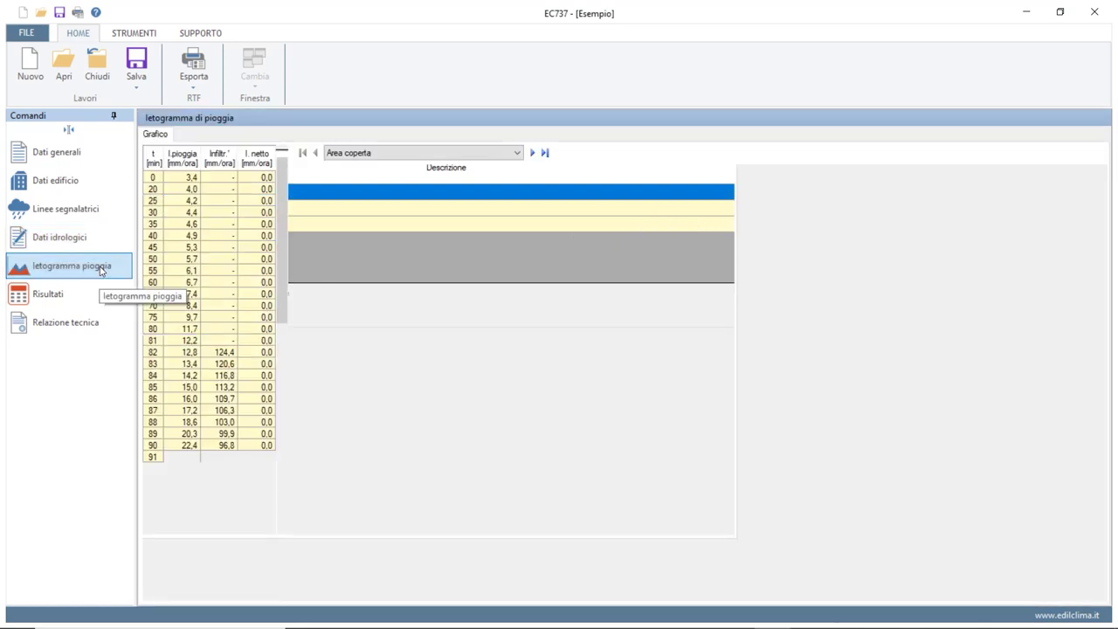
pyautogui.click(72, 293)
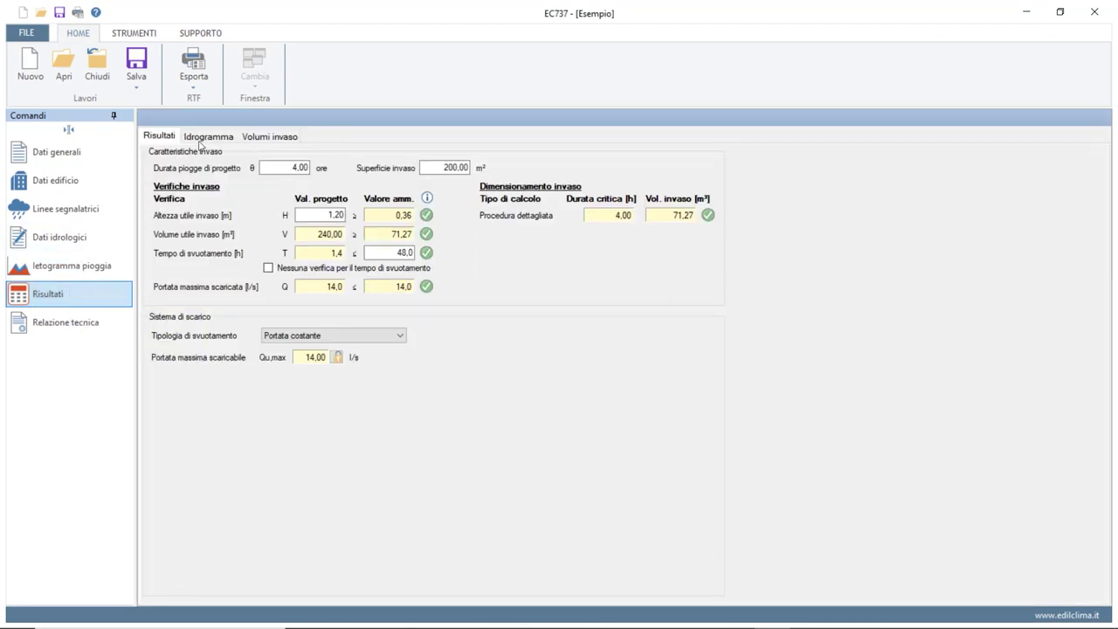
pyautogui.click(200, 138)
pyautogui.click(159, 137)
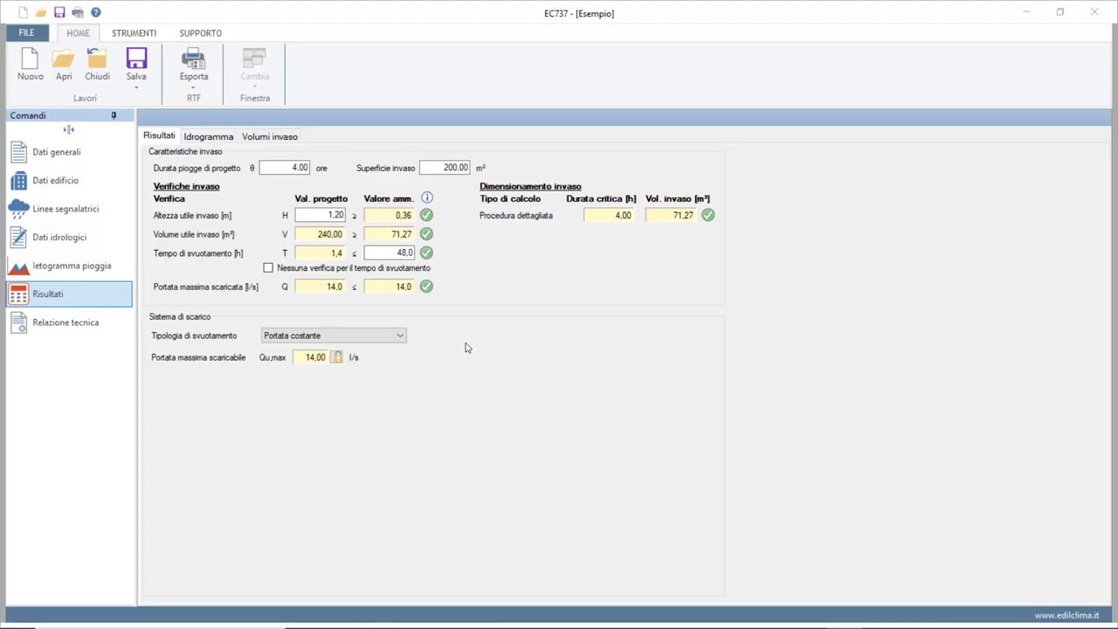
# Set the emptying type to Luce a battente circolare with an outlet area of 0,005 m² and view the basin volumes.
pyautogui.click(398, 336)
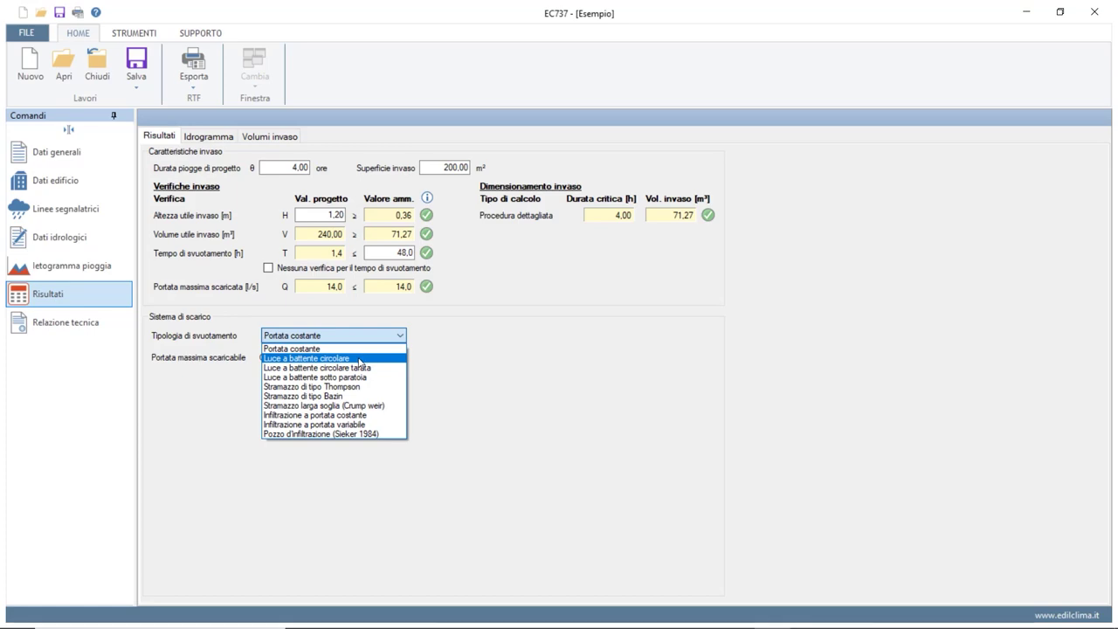
pyautogui.click(358, 359)
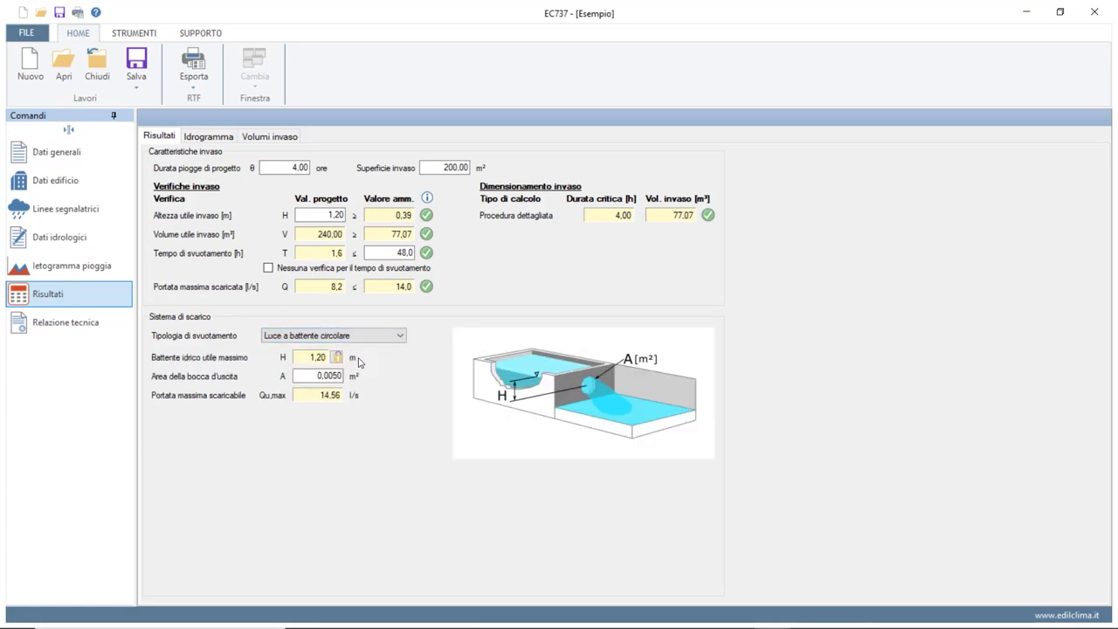
pyautogui.doubleClick(320, 376)
pyautogui.write('0')
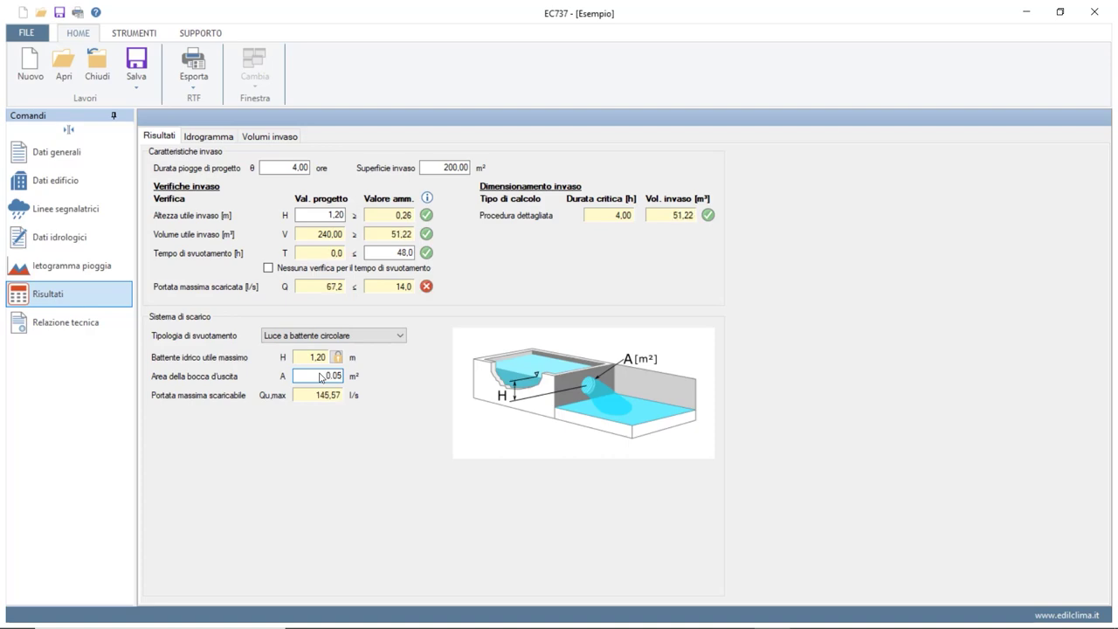
pyautogui.doubleClick(321, 375)
pyautogui.write('0,005')
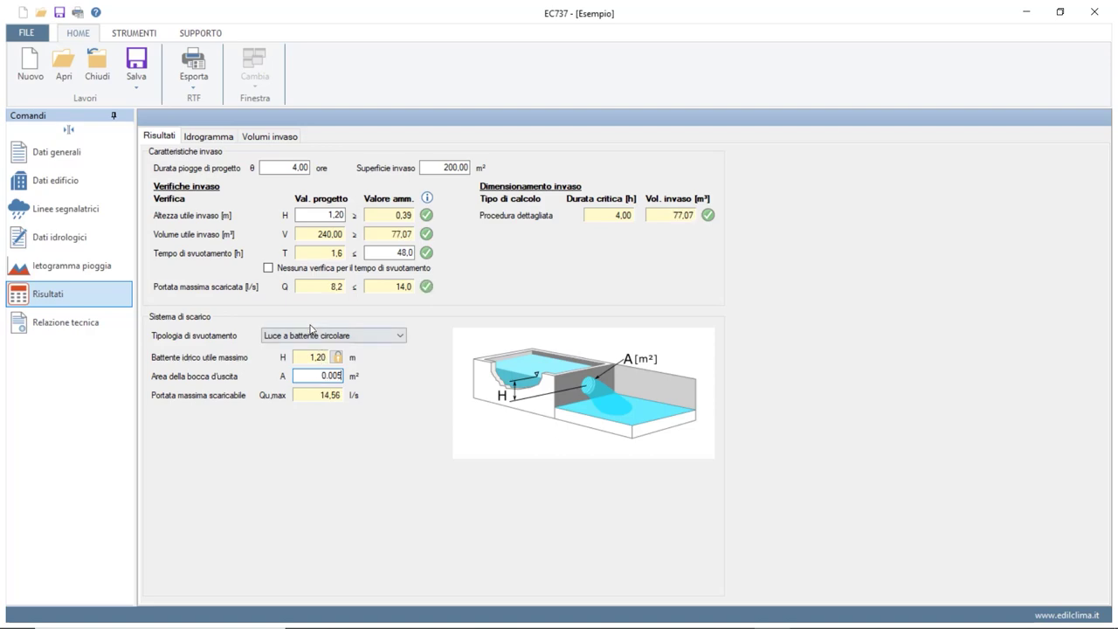
pyautogui.click(271, 138)
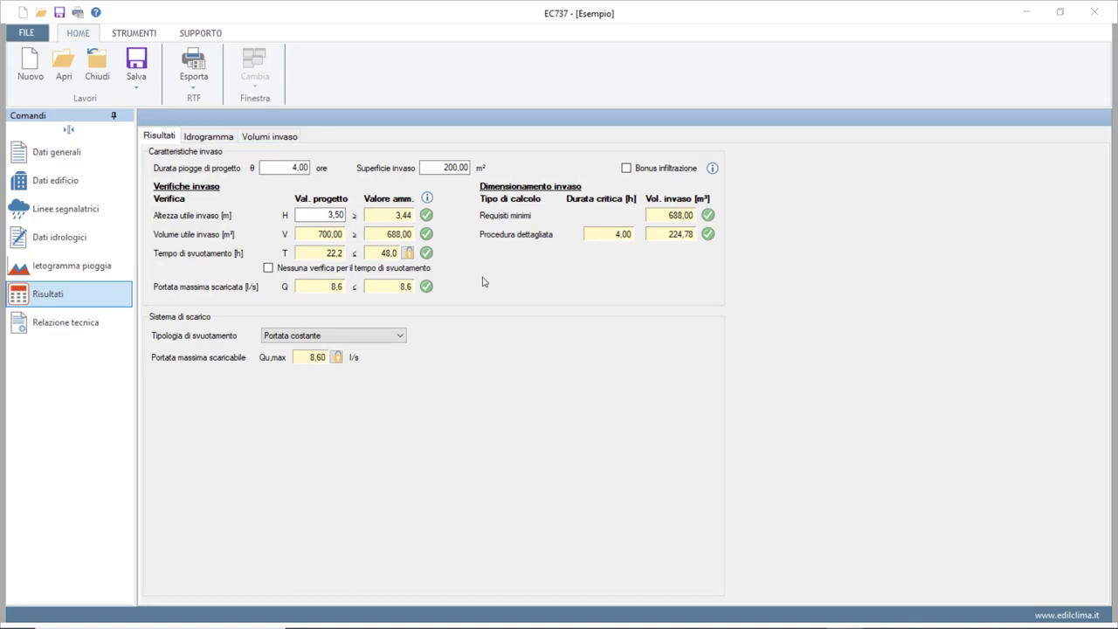
# Look through the technical report's general data and the pages of Allegato D and Allegato E.
pyautogui.click(89, 329)
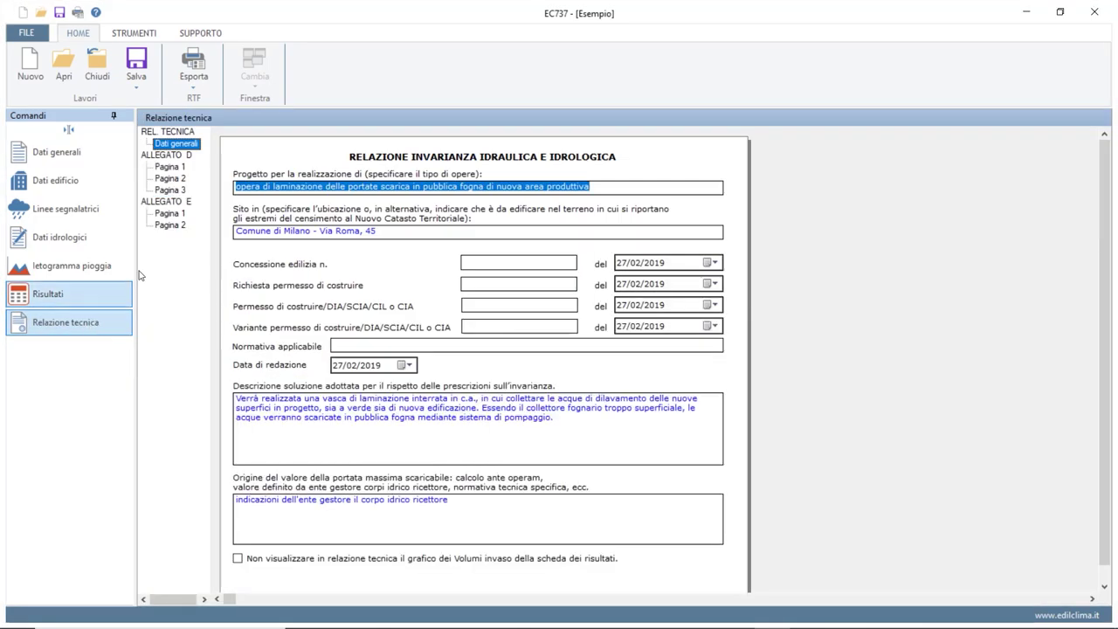
pyautogui.click(177, 158)
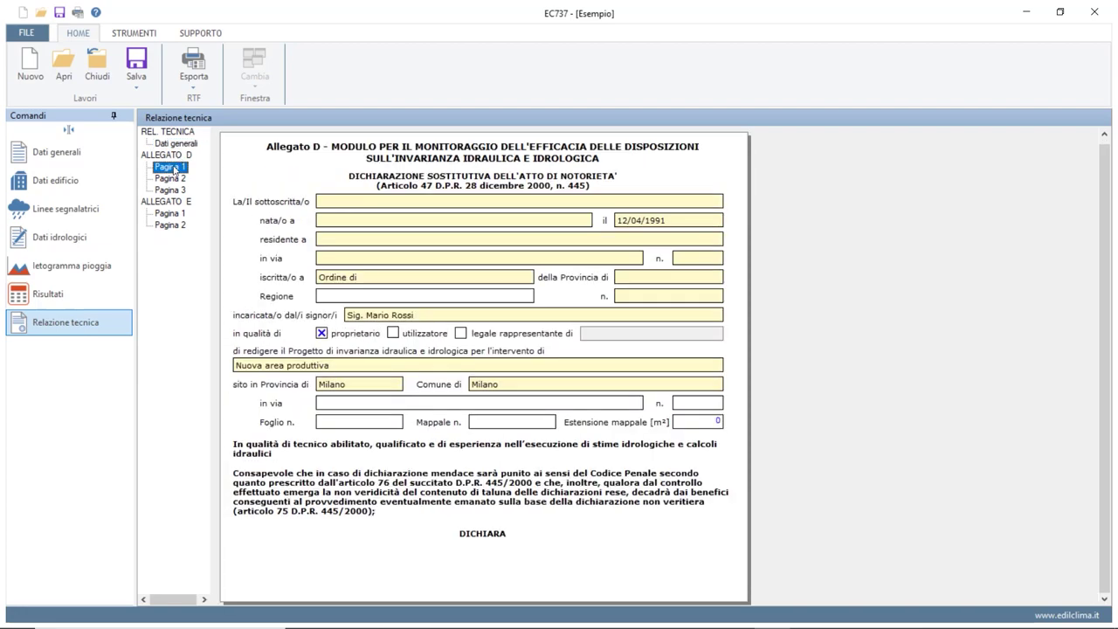
pyautogui.click(171, 181)
pyautogui.click(171, 189)
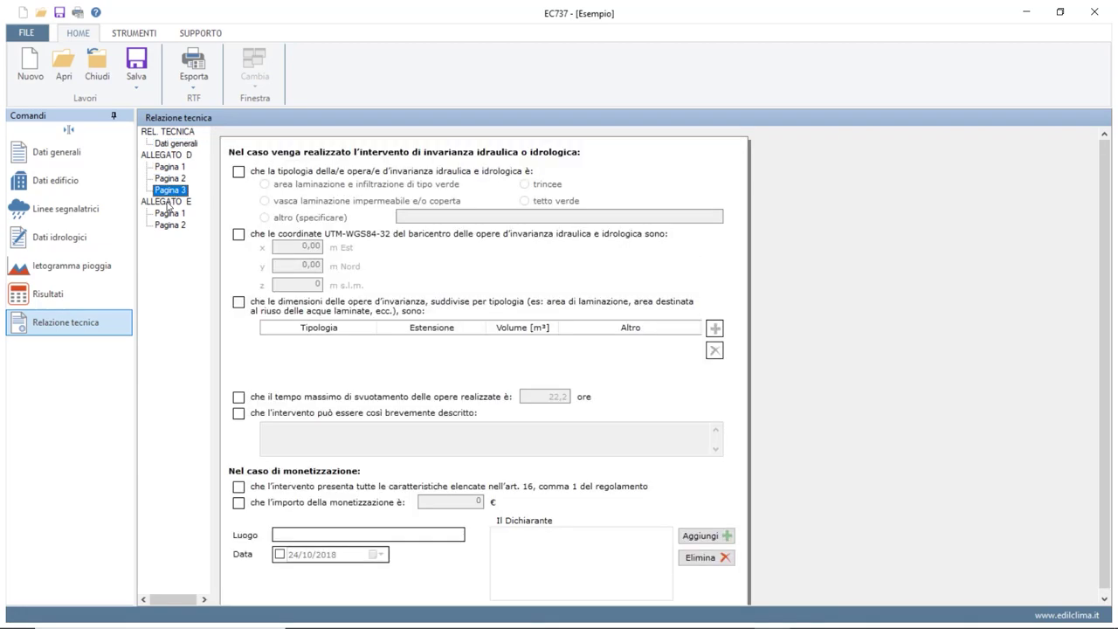
pyautogui.click(167, 216)
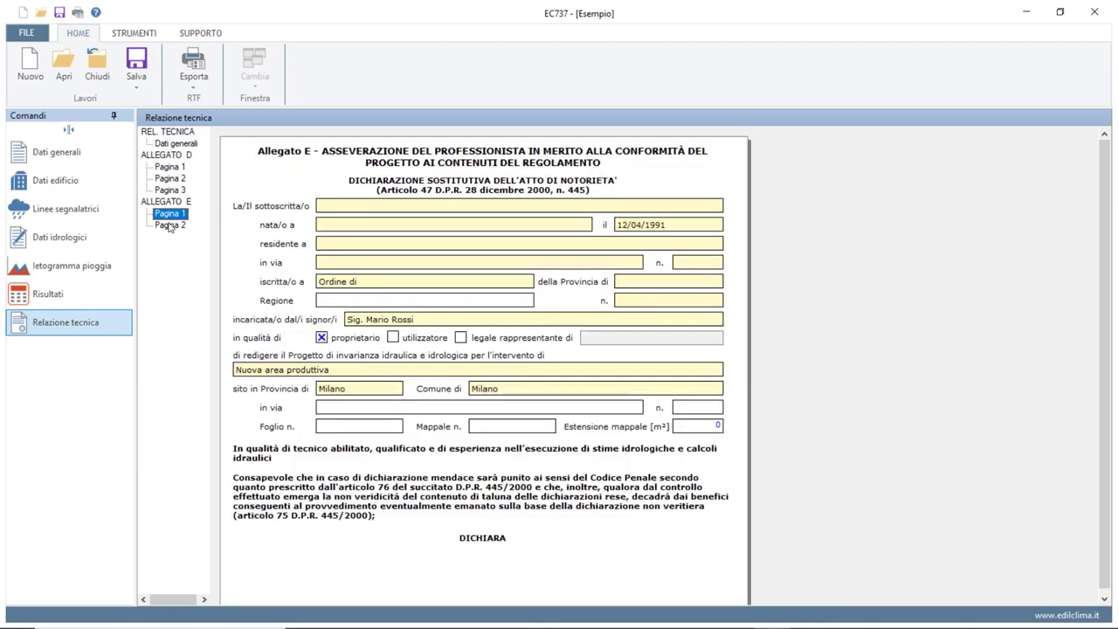
pyautogui.click(169, 225)
pyautogui.click(174, 141)
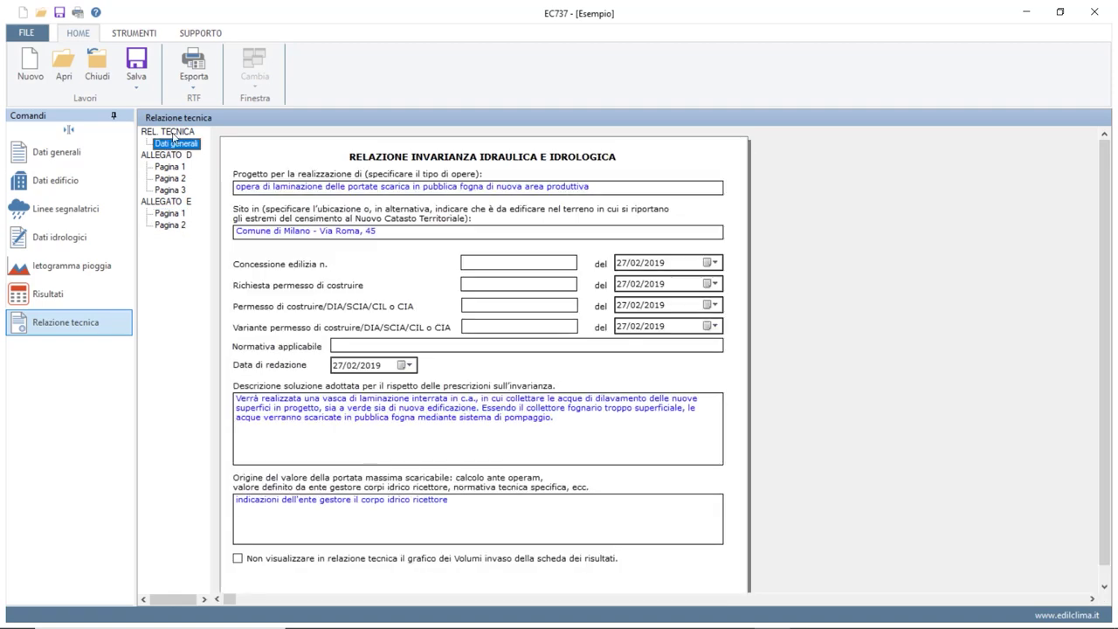
# Export the technical report as the RTF file "Esempio - RTec" and look through the document in Word.
pyautogui.click(187, 67)
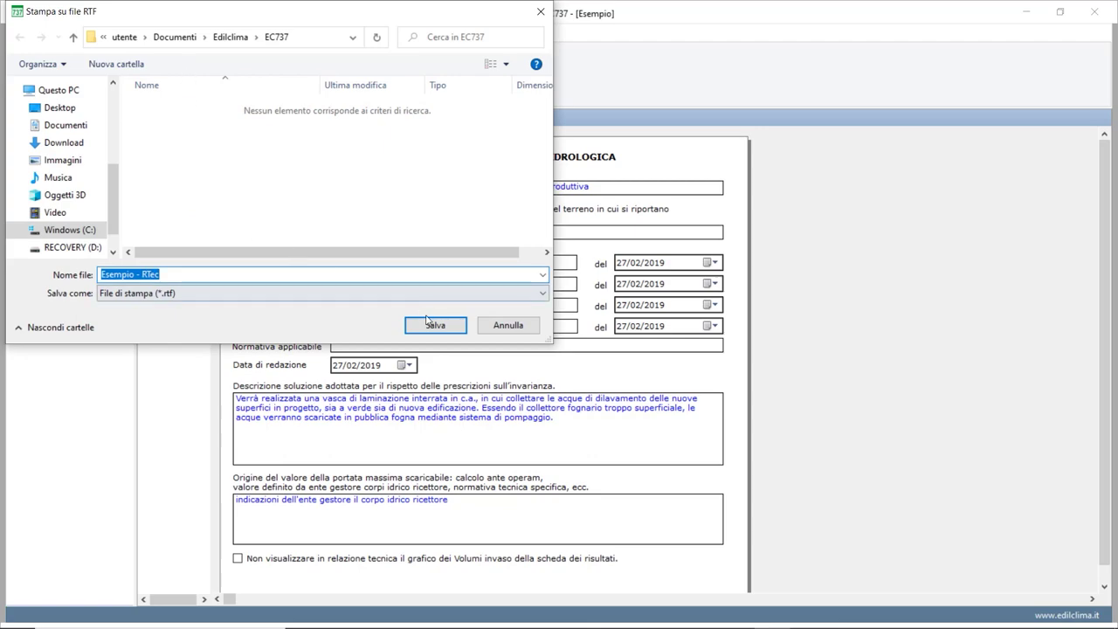
pyautogui.click(430, 324)
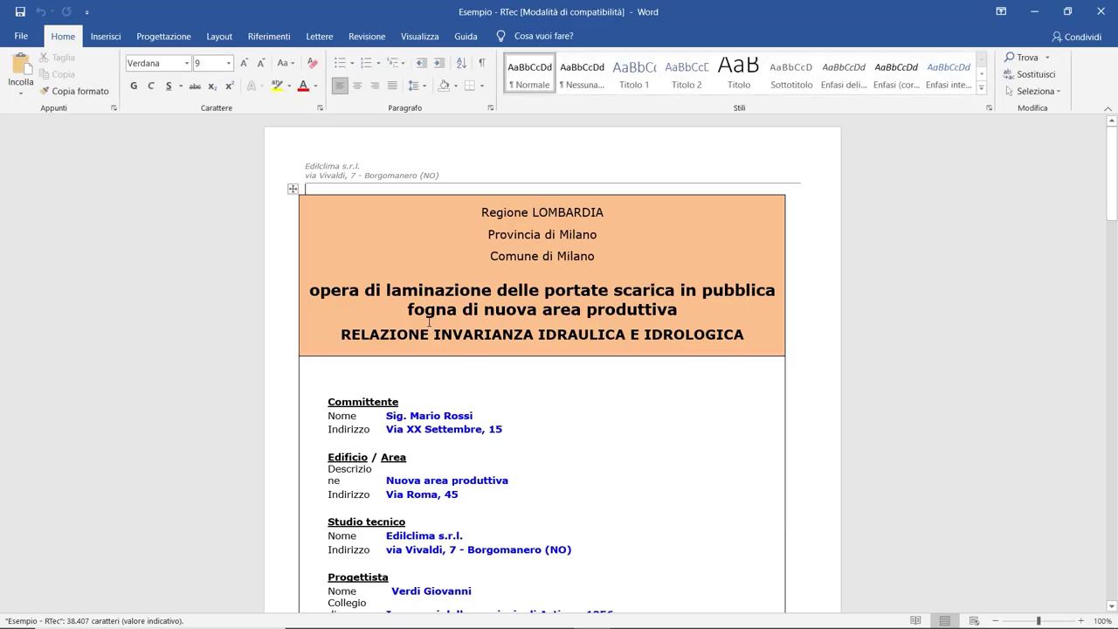
pyautogui.scroll(-5, 429, 321)
pyautogui.scroll(-10, 429, 321)
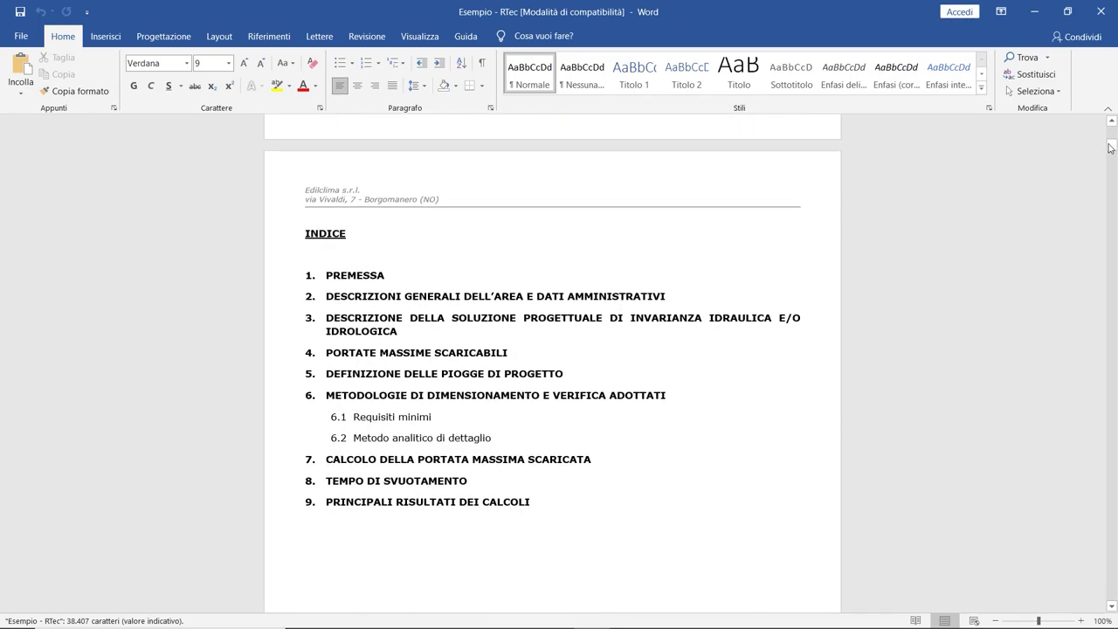
pyautogui.moveTo(1111, 147); pyautogui.dragTo(1112, 392)
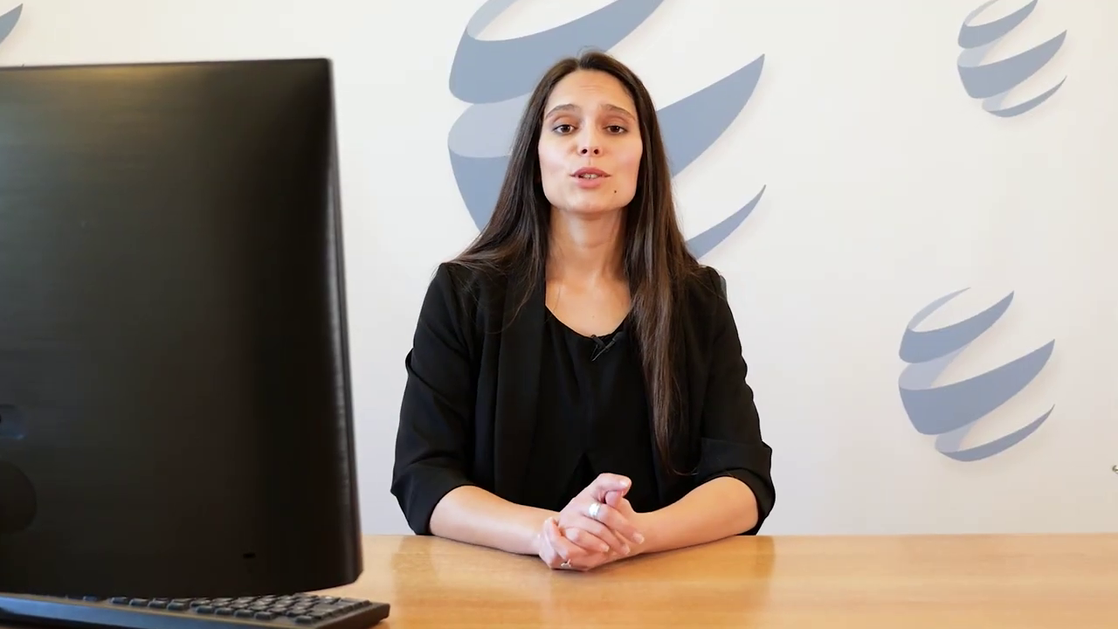